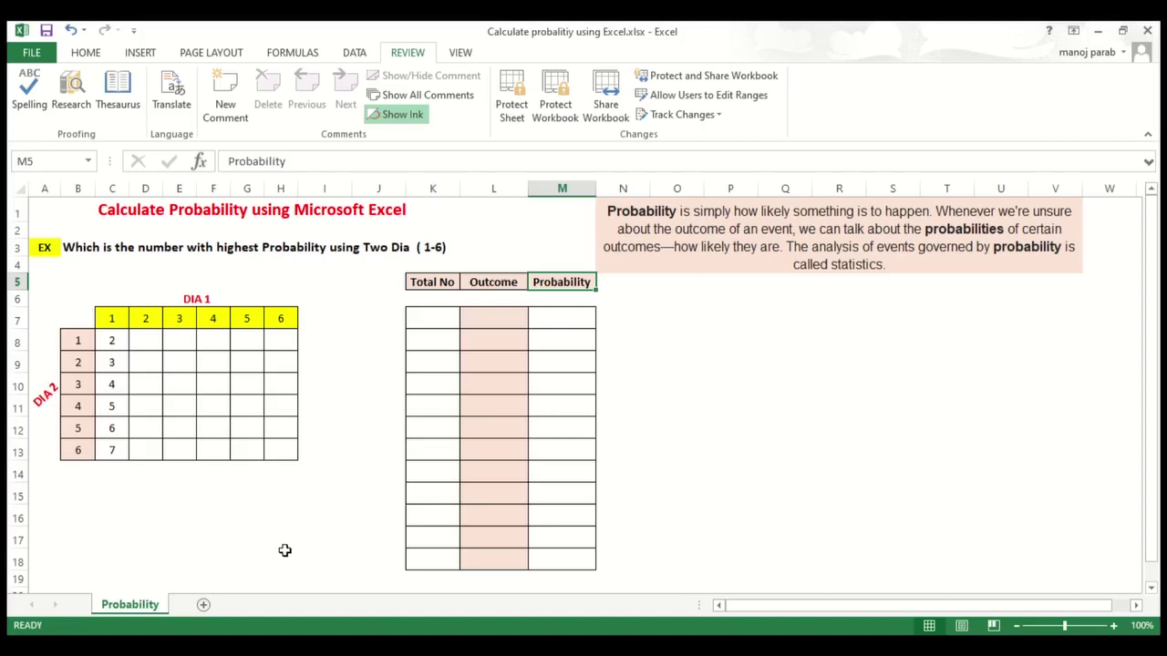
- Review the DIA 1 and DIA 2 headings and C8's sum formula, then copy it across to H8
{"action": "left_click", "coordinate": [173, 301]}
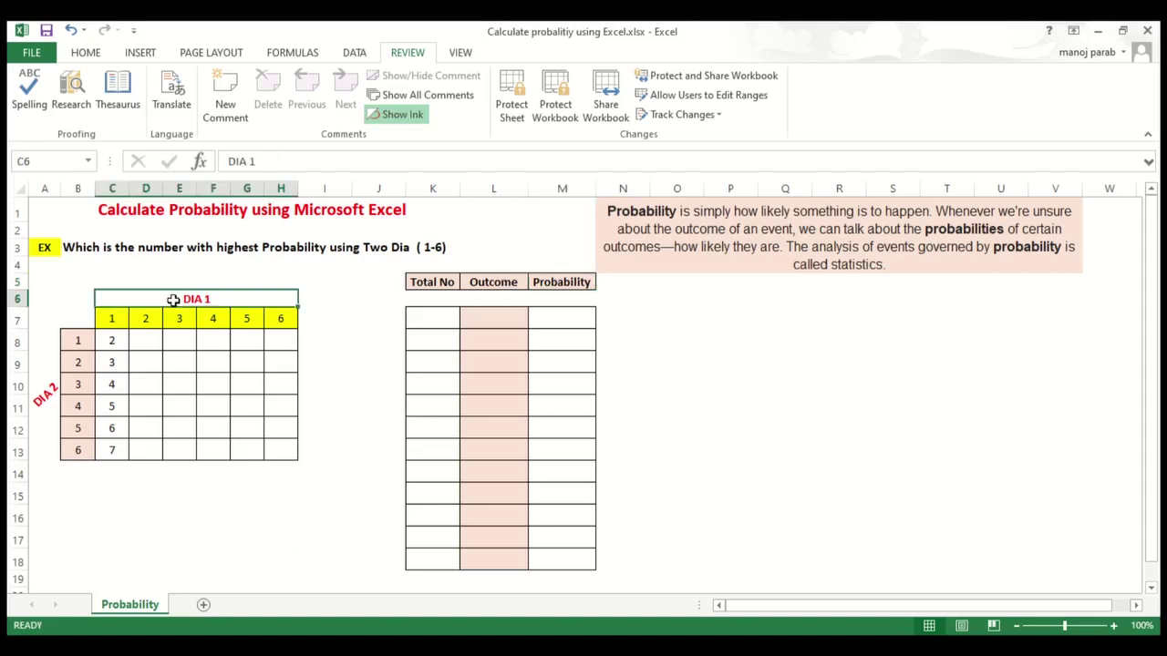
{"action": "left_click", "coordinate": [45, 389]}
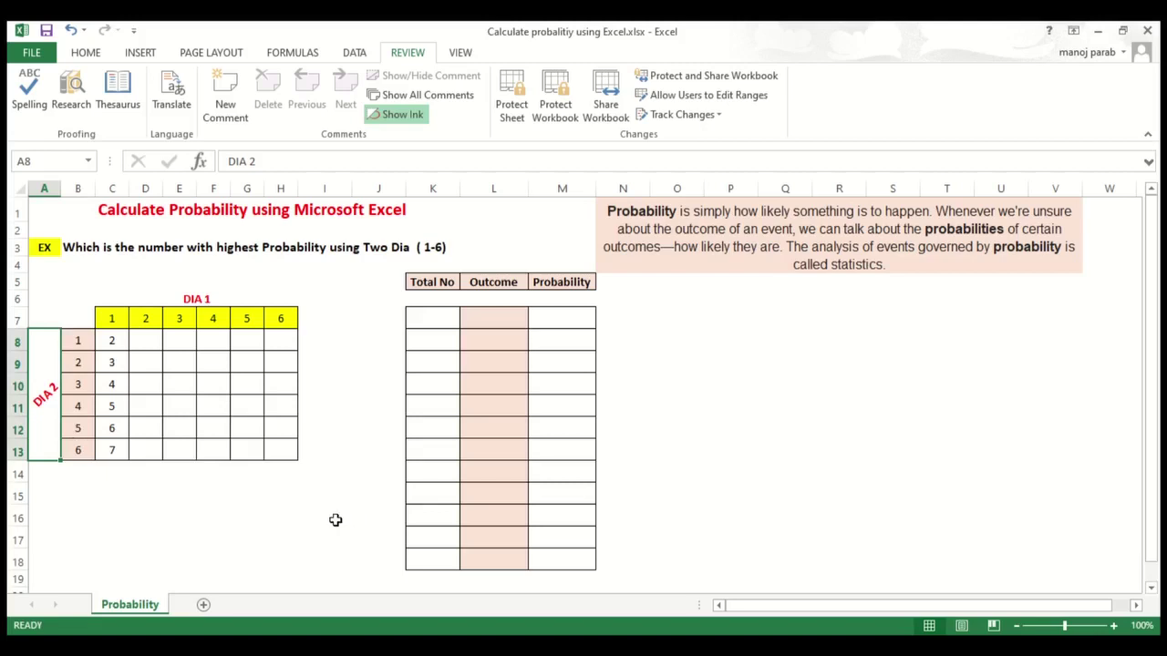
{"action": "left_click", "coordinate": [143, 340]}
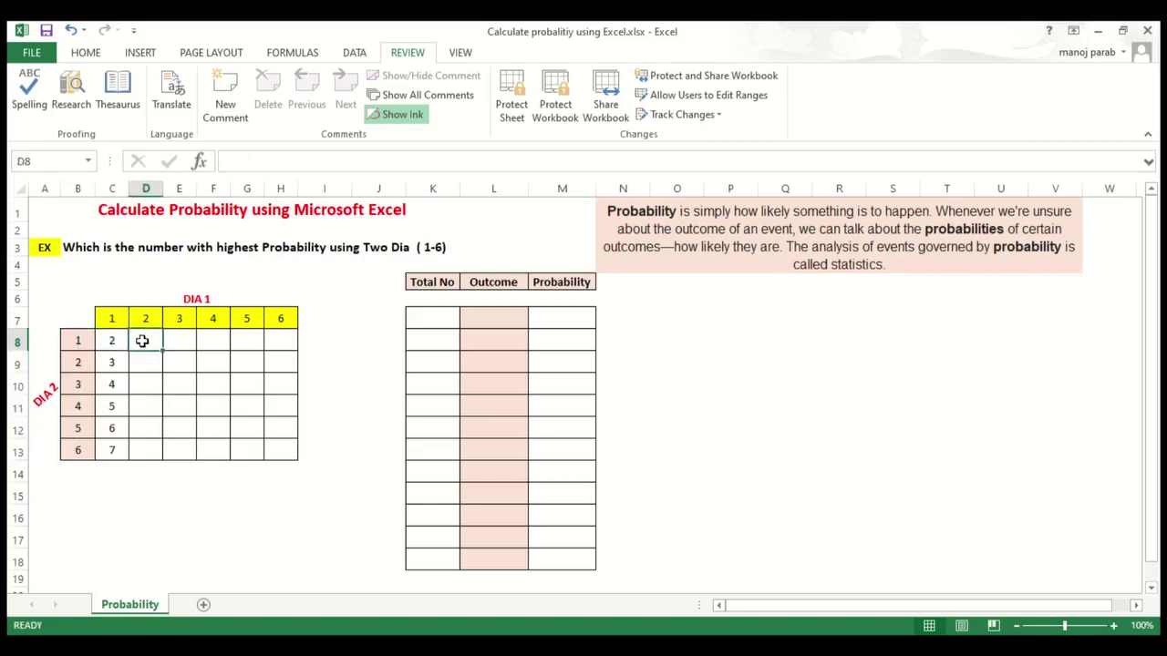
{"action": "left_click", "coordinate": [120, 340]}
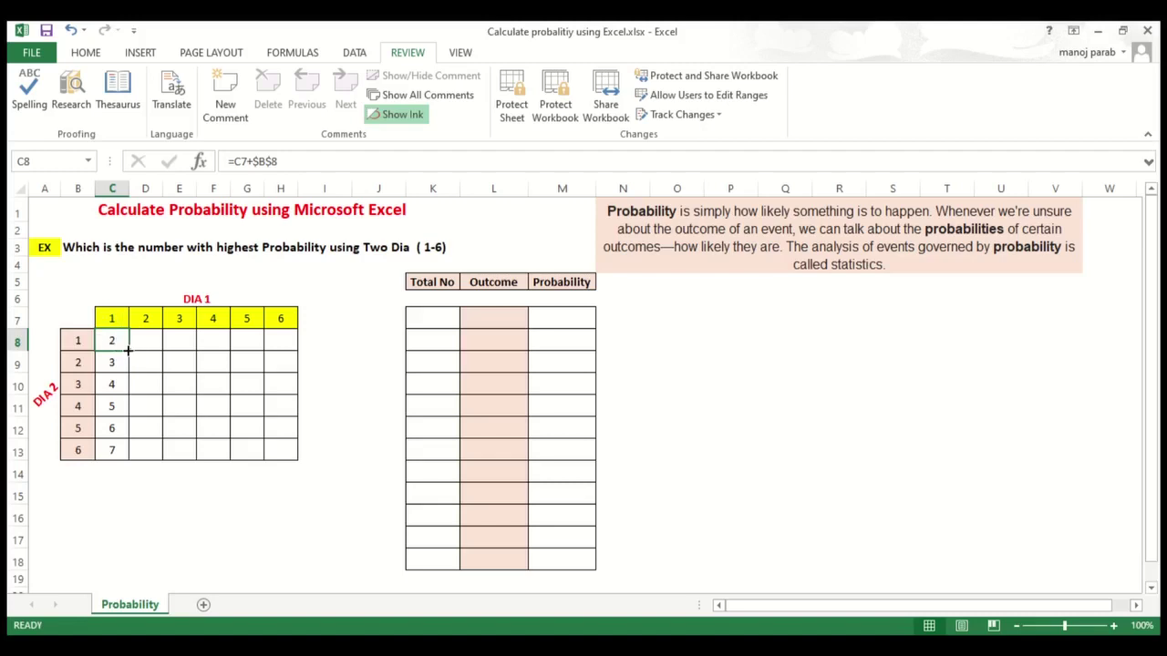
{"action": "left_click_drag", "start_coordinate": [128, 350], "coordinate": [298, 356]}
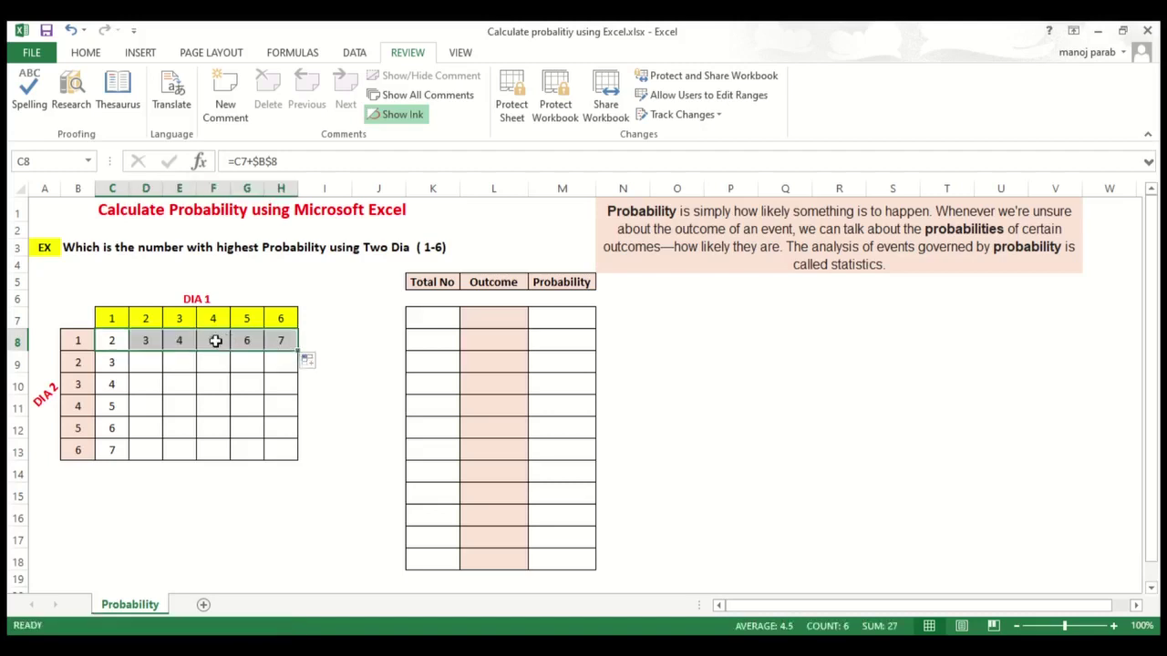
- Correct C9 to =C$7+$B$9 with the row locked and copy it across row 9
{"action": "double_click", "coordinate": [116, 358]}
{"action": "type", "text": "$"}
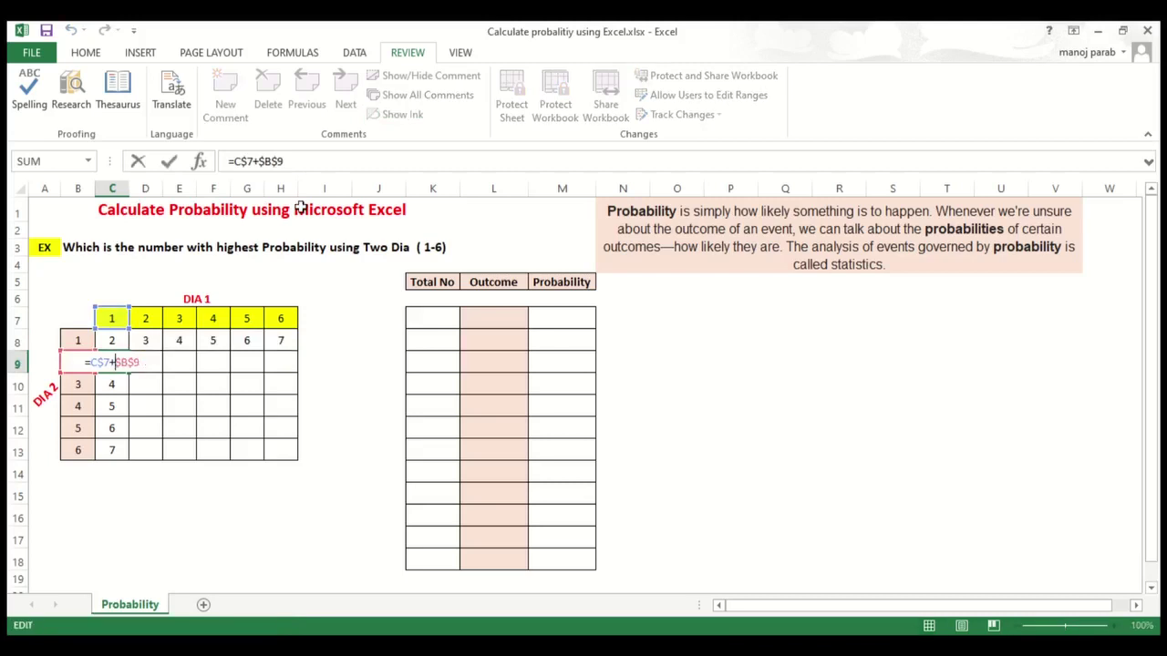
{"action": "left_click", "coordinate": [296, 162]}
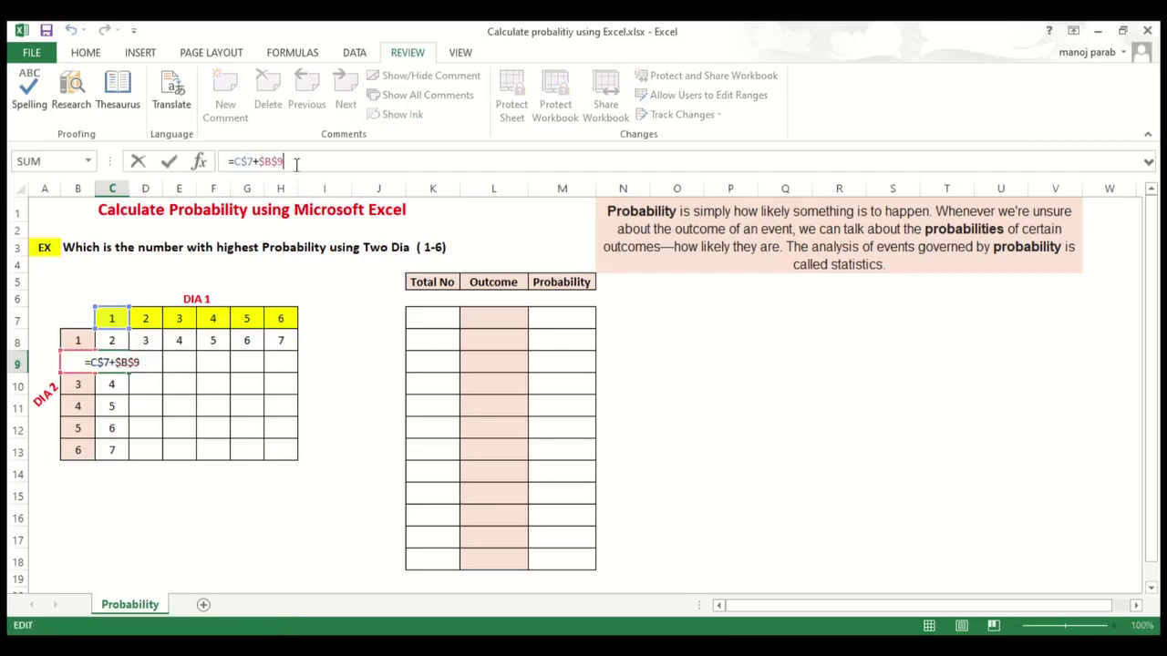
{"action": "key", "text": "Return"}
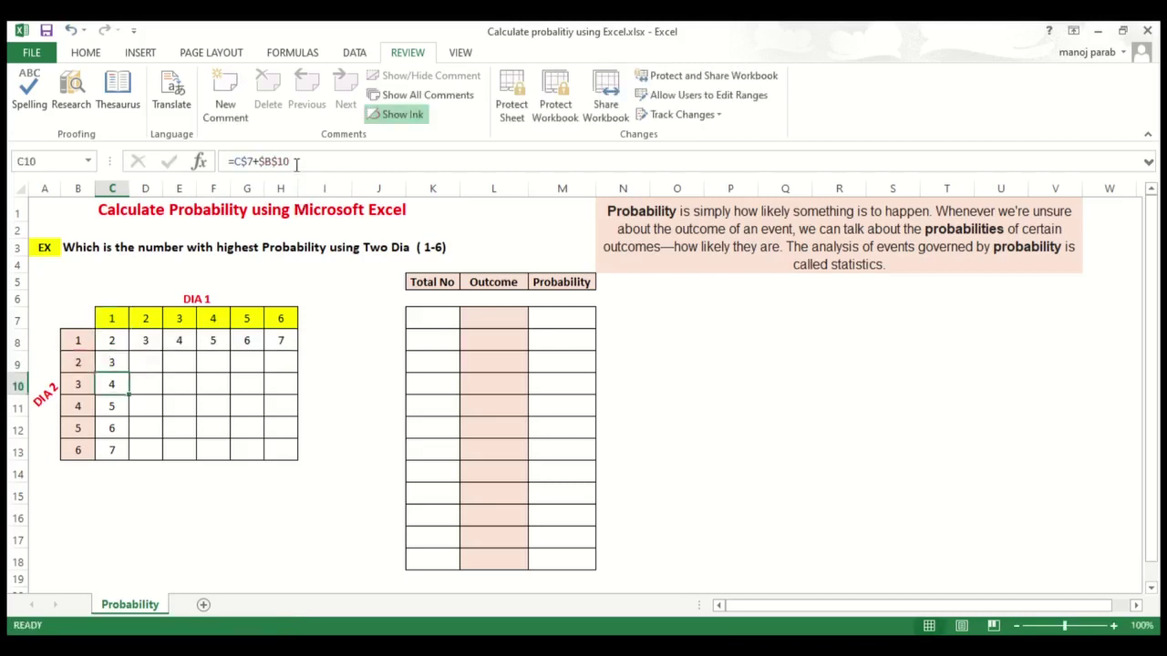
{"action": "left_click", "coordinate": [116, 362]}
{"action": "left_click_drag", "start_coordinate": [129, 373], "coordinate": [292, 390]}
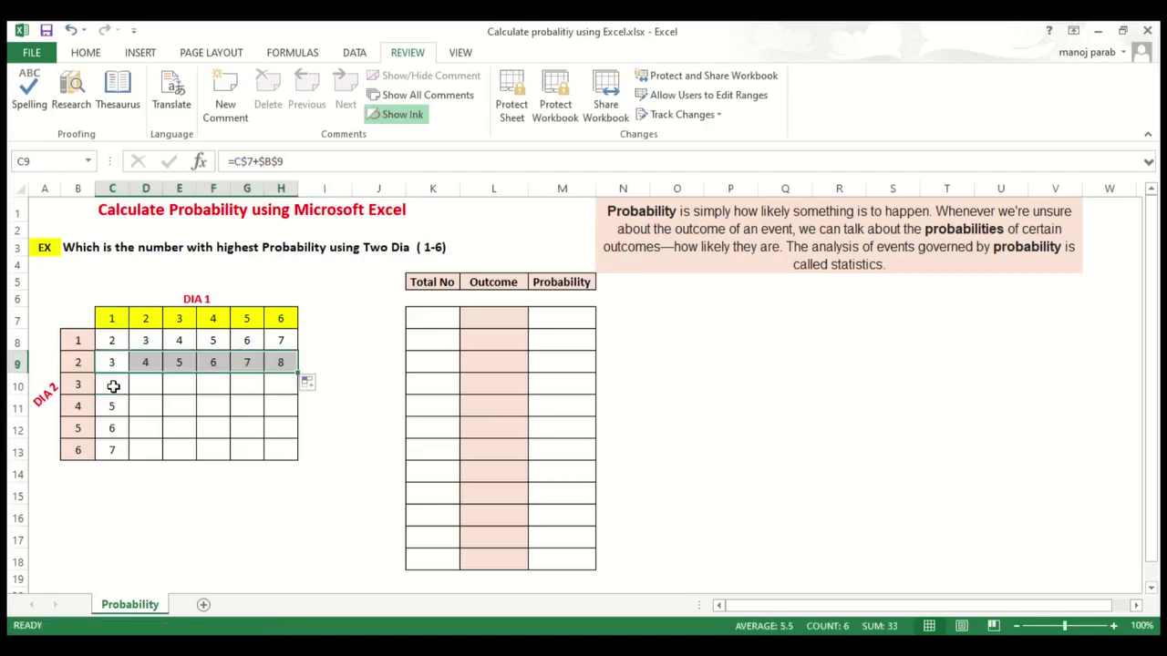
- Fill rows 10 through 13 across to column H with their sum formulas
{"action": "left_click", "coordinate": [113, 386]}
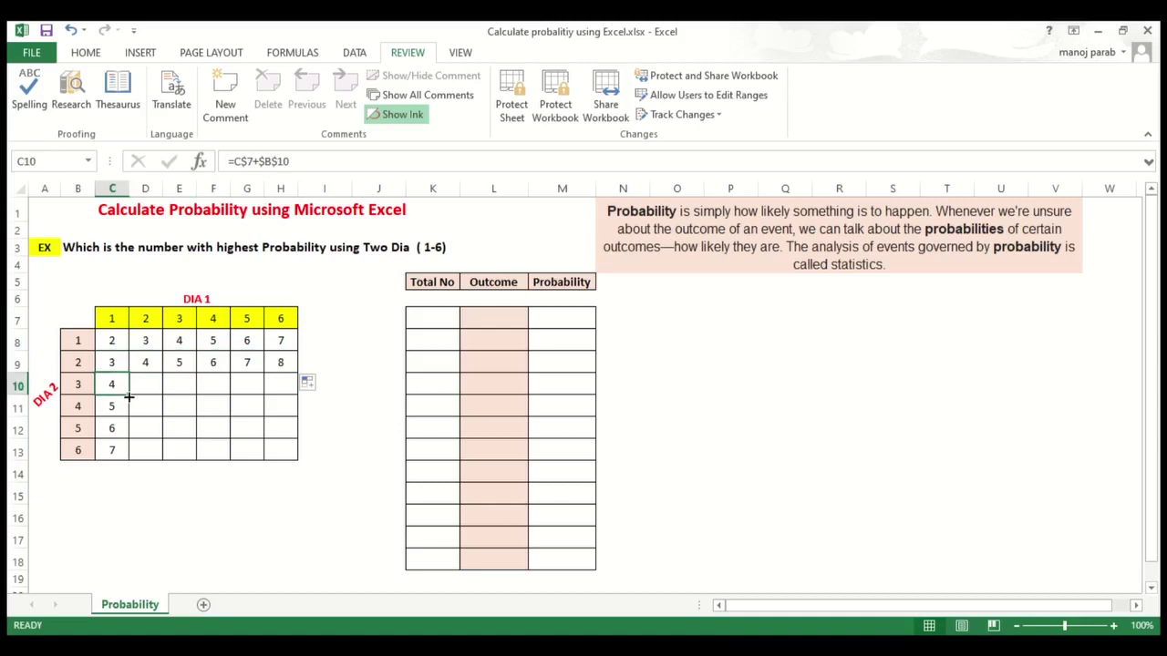
{"action": "left_click_drag", "start_coordinate": [130, 397], "coordinate": [284, 391]}
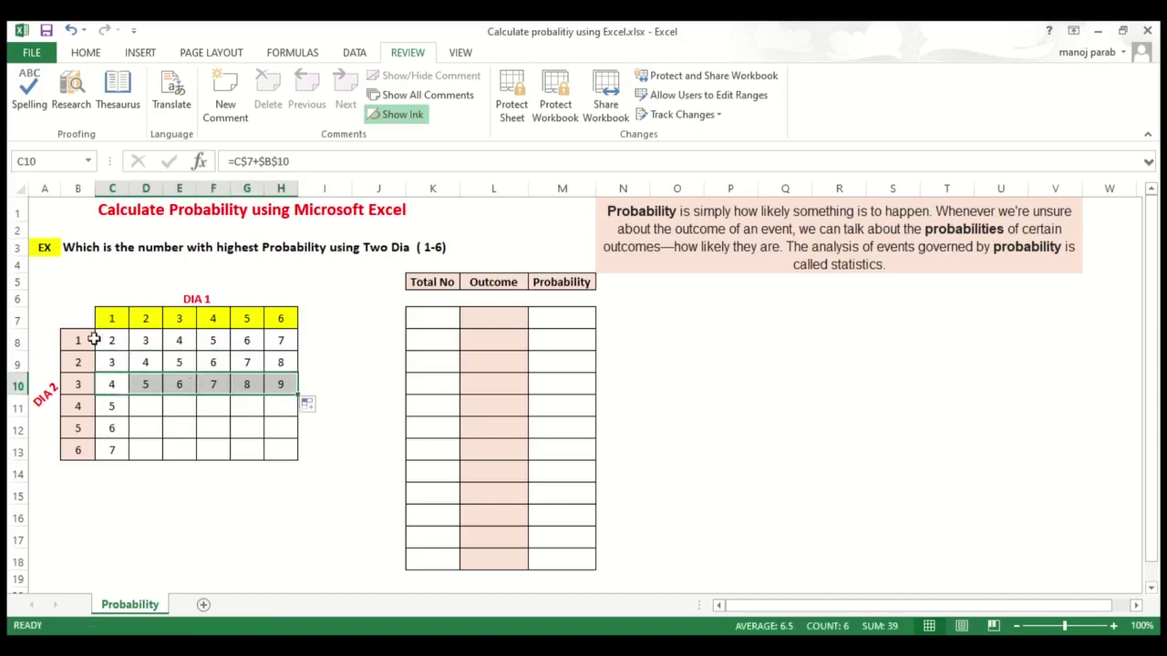
{"action": "left_click", "coordinate": [118, 410]}
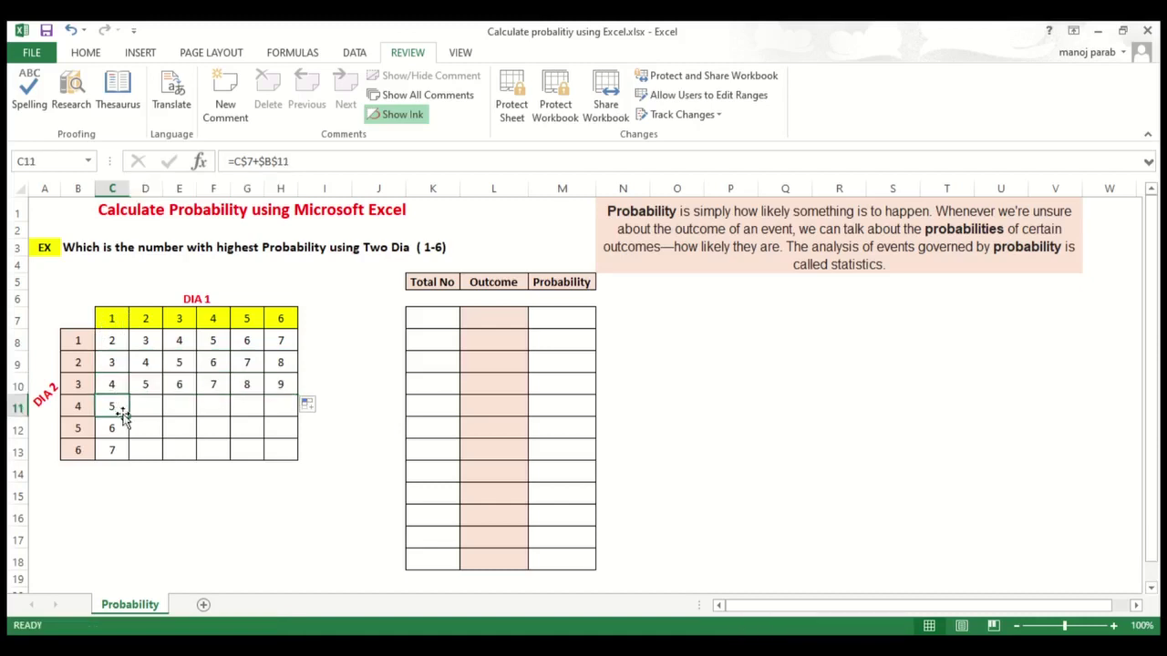
{"action": "left_click_drag", "start_coordinate": [129, 417], "coordinate": [300, 410]}
{"action": "left_click", "coordinate": [116, 428]}
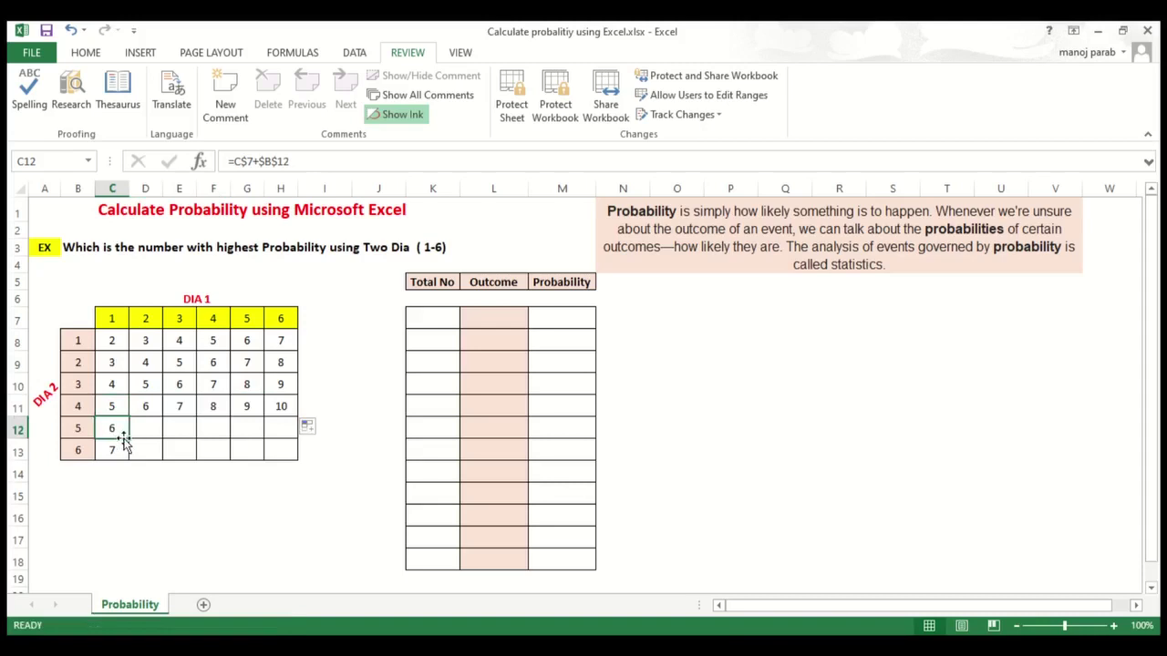
{"action": "left_click_drag", "start_coordinate": [129, 439], "coordinate": [290, 435]}
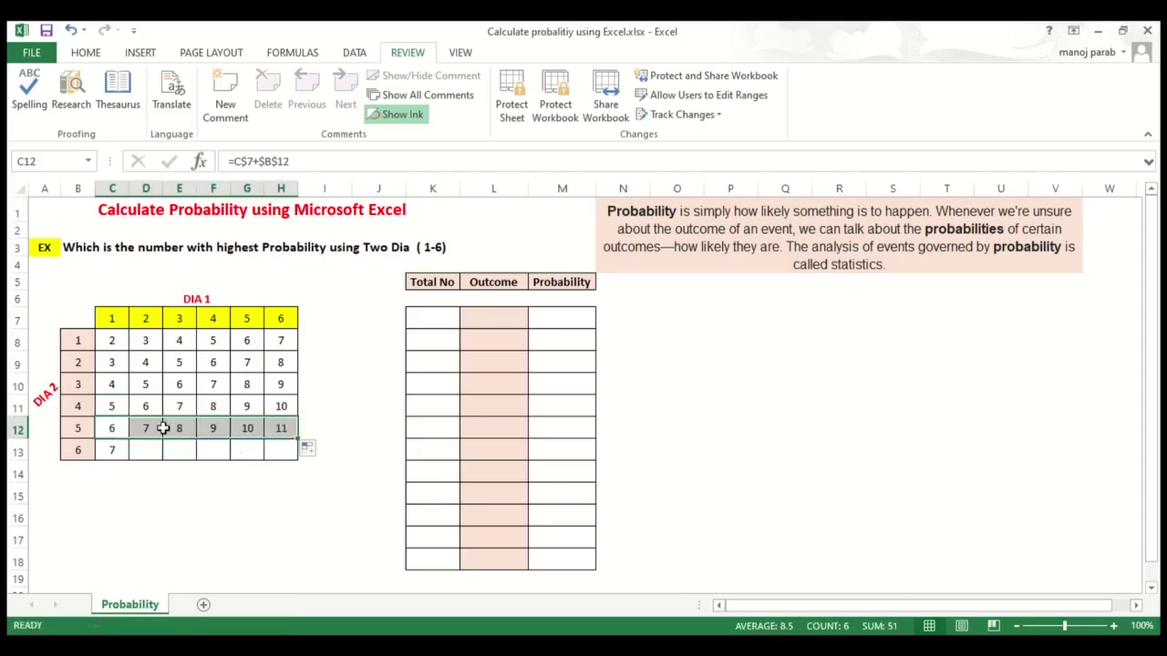
{"action": "left_click", "coordinate": [106, 447]}
{"action": "key", "text": "ctrl+d"}
{"action": "left_click_drag", "start_coordinate": [129, 460], "coordinate": [290, 461]}
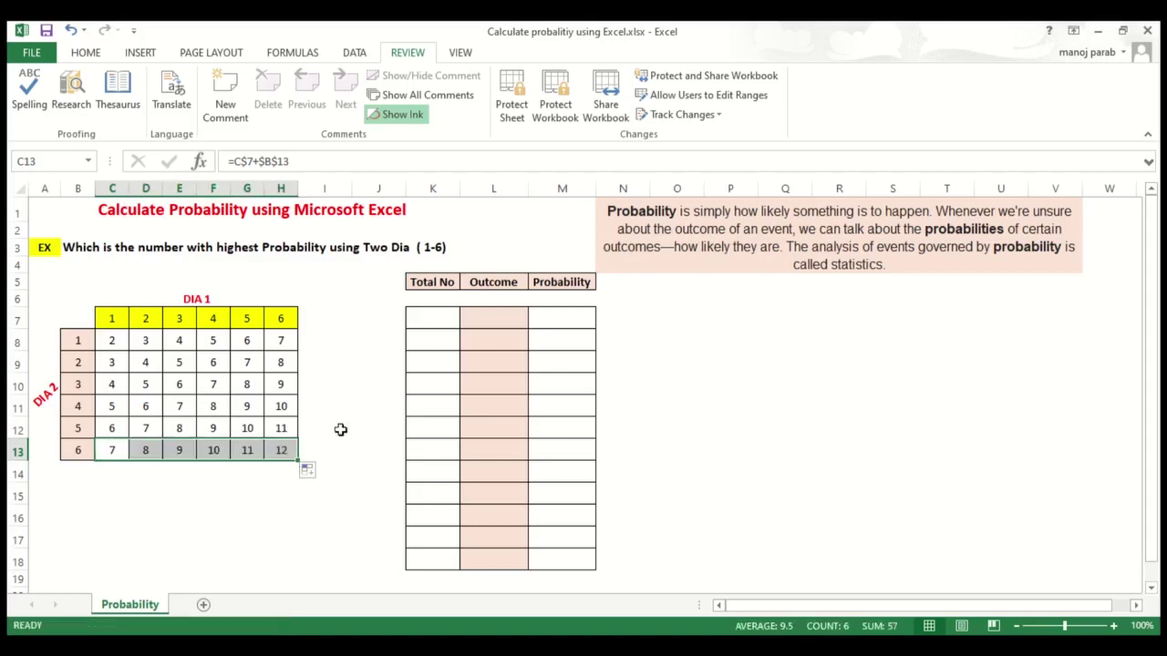
- Enter 2, 3, 4 in K7:K9 and extend the series down to 13 in K18
{"action": "left_click", "coordinate": [435, 318]}
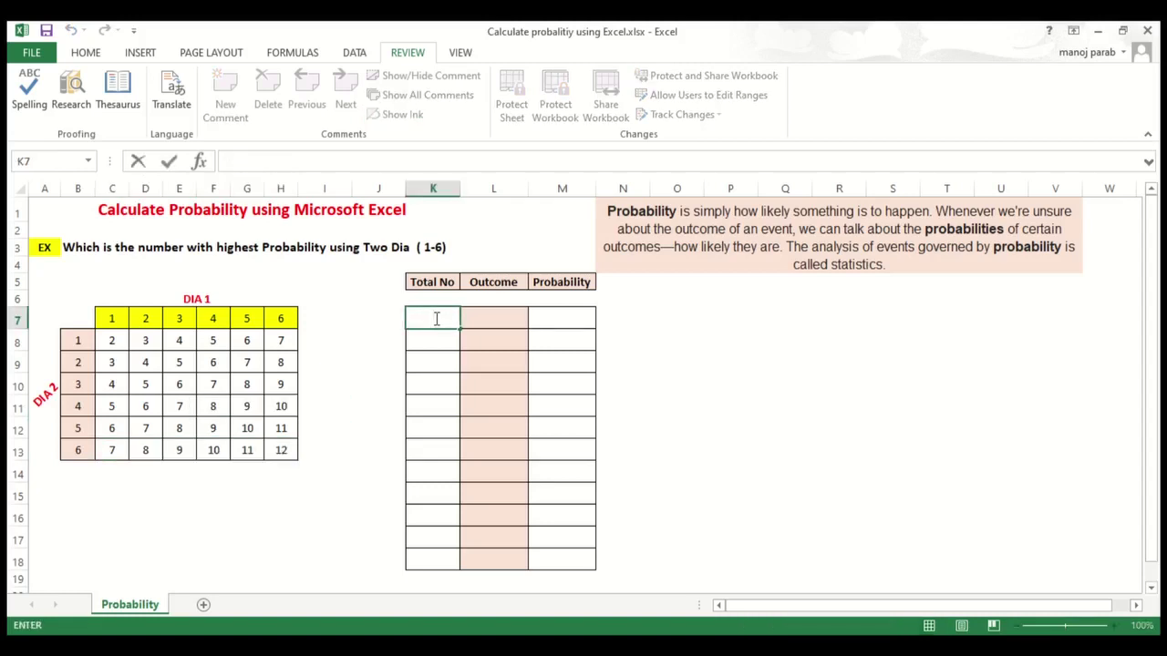
{"action": "type", "text": "2"}
{"action": "key", "text": "Return"}
{"action": "type", "text": "3"}
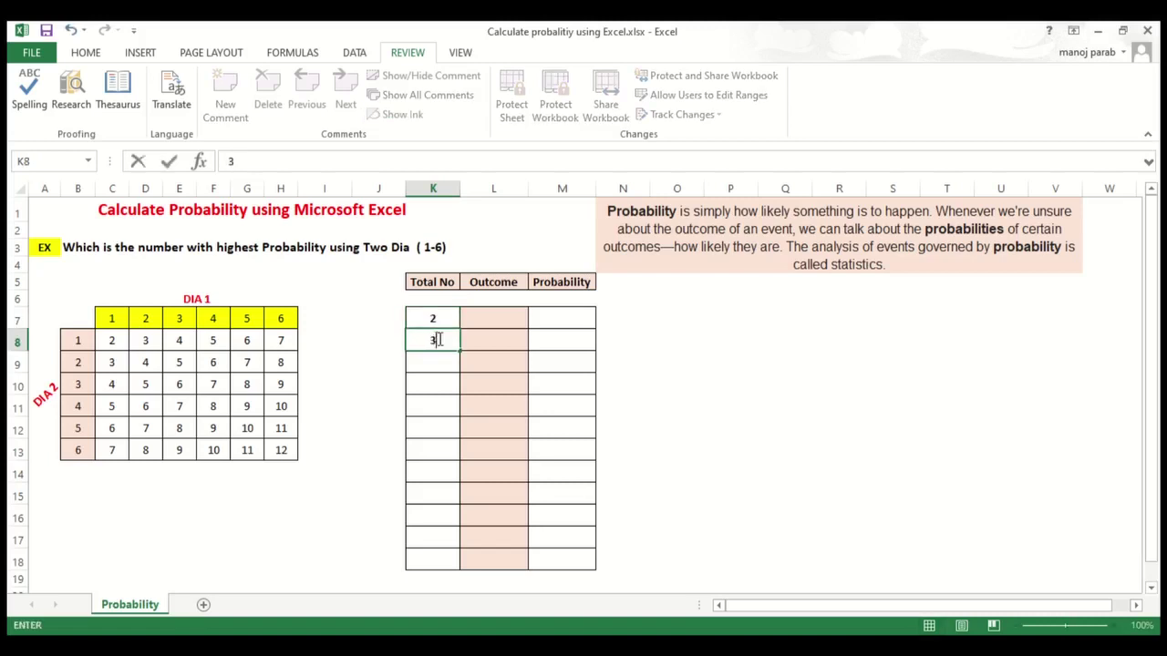
{"action": "key", "text": "Return"}
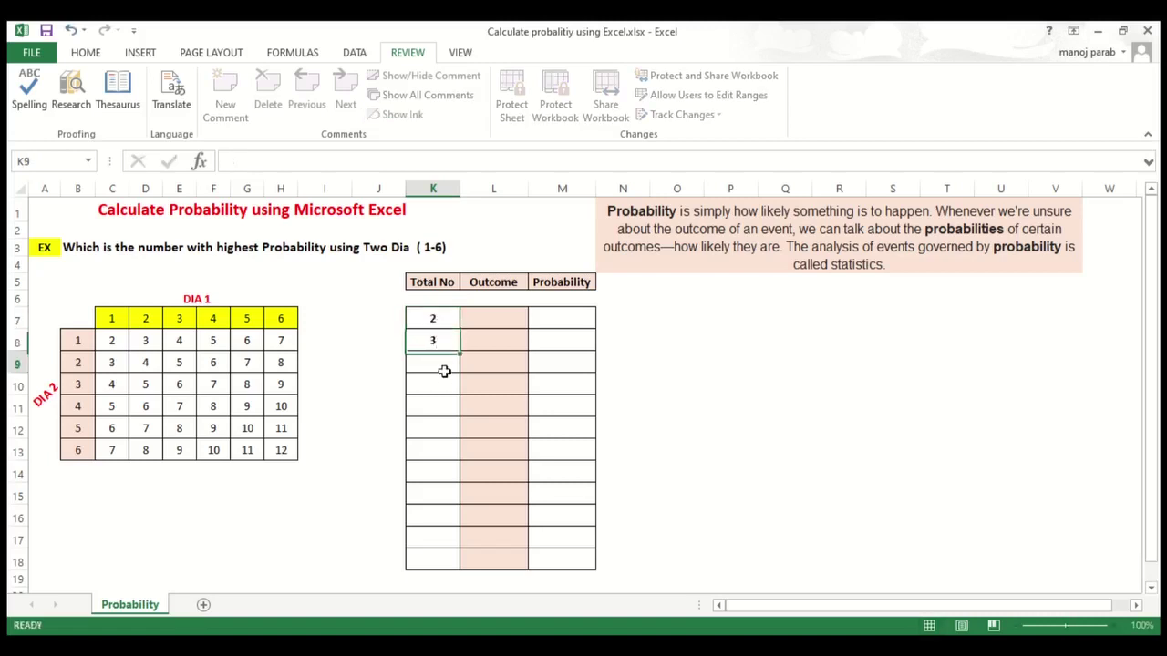
{"action": "type", "text": "4"}
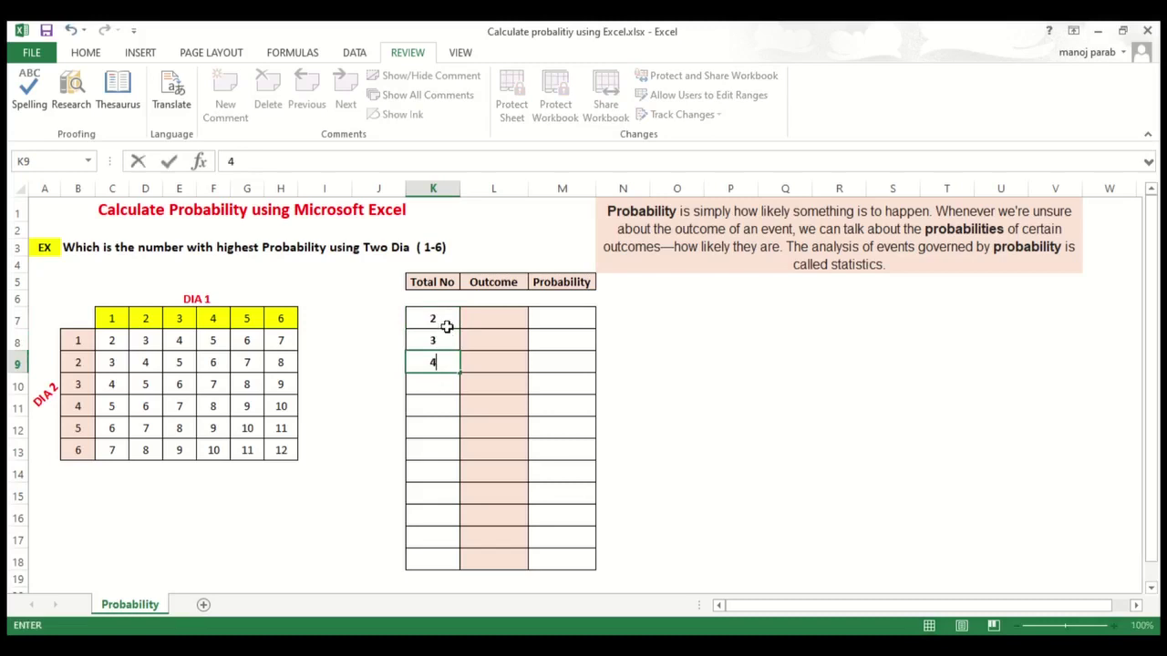
{"action": "left_click_drag", "start_coordinate": [446, 320], "coordinate": [450, 564]}
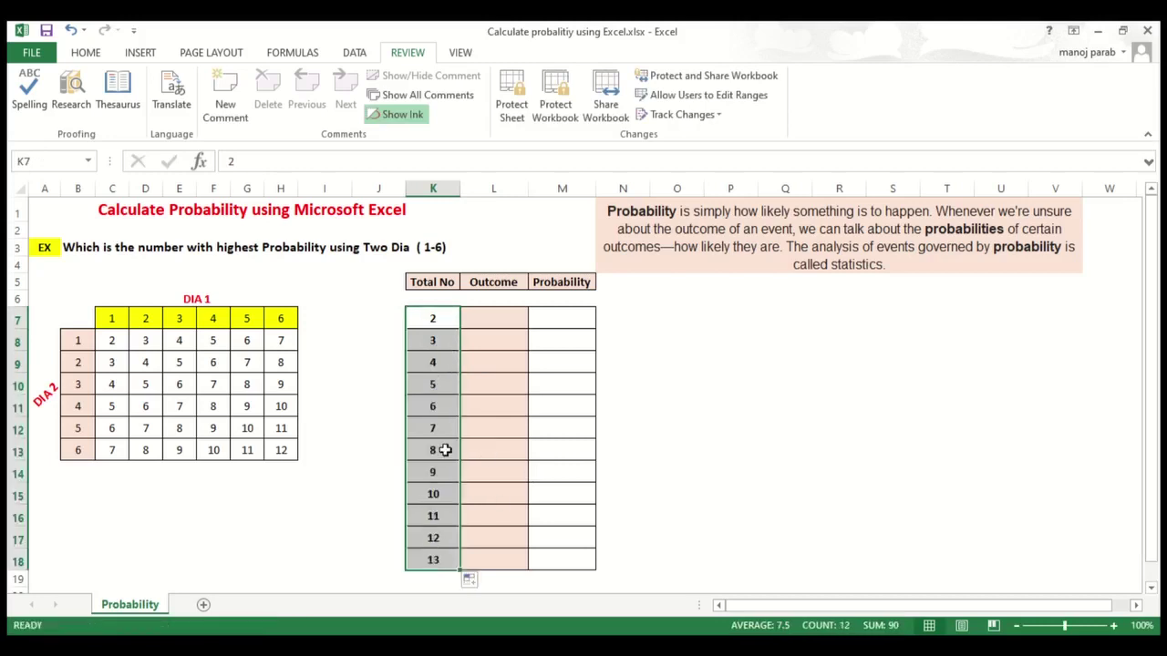
{"action": "left_click", "coordinate": [435, 556]}
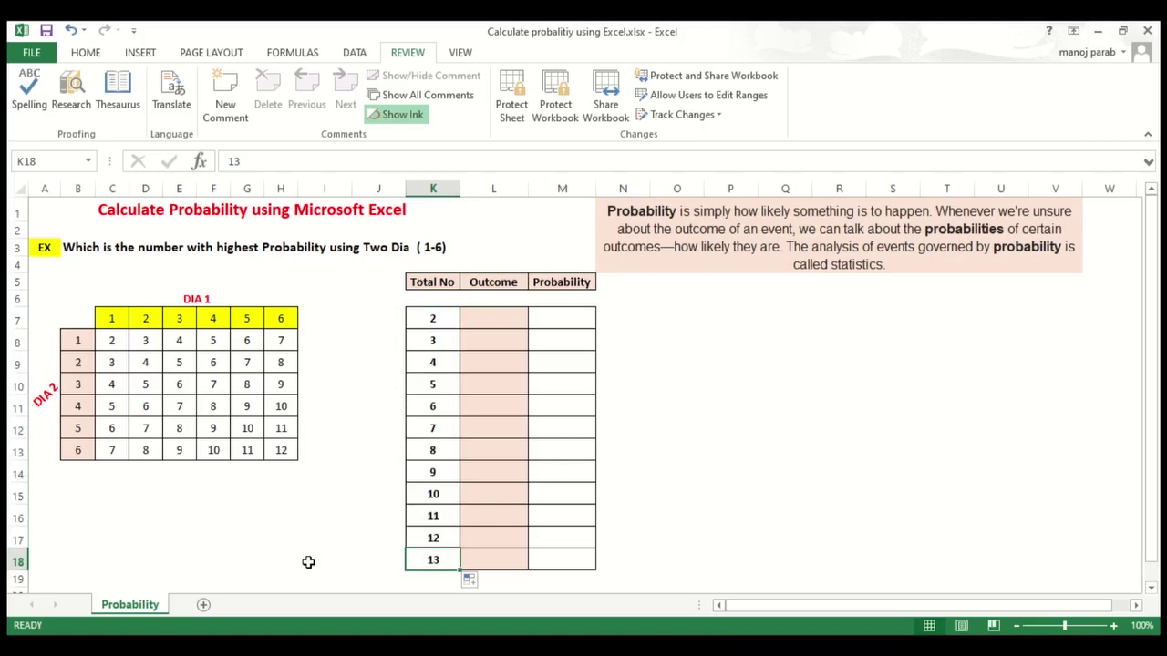
- Delete row 18 holding the extra 13, then select the empty Outcome cells starting at L7
{"action": "left_click", "coordinate": [18, 562]}
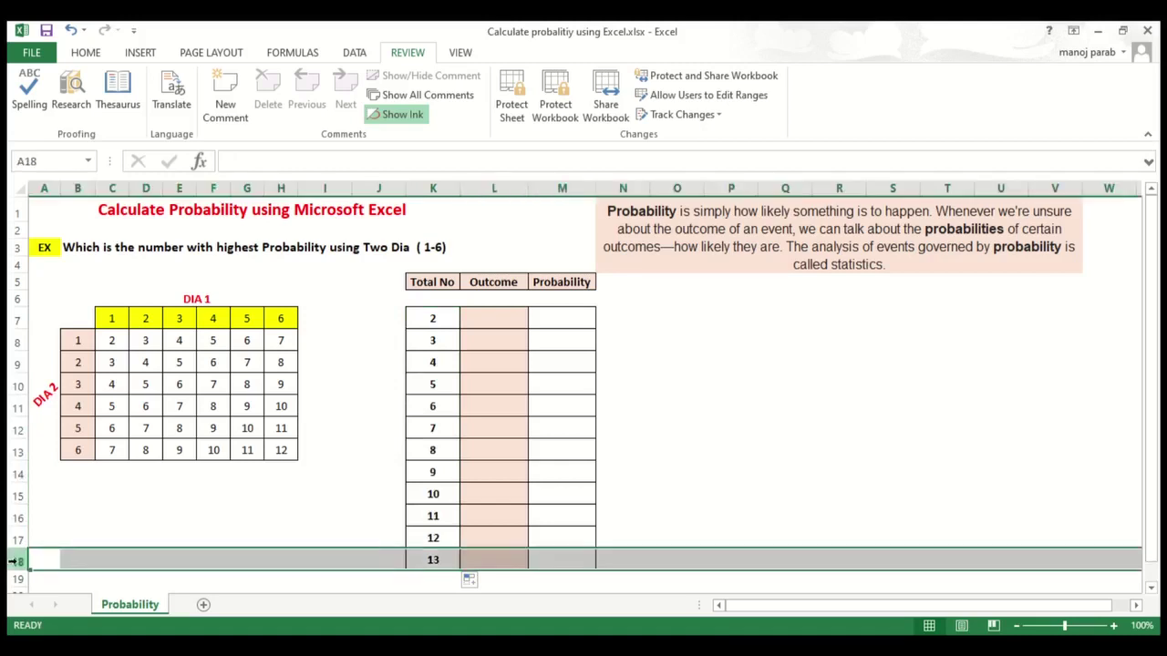
{"action": "key", "text": "ctrl+minus"}
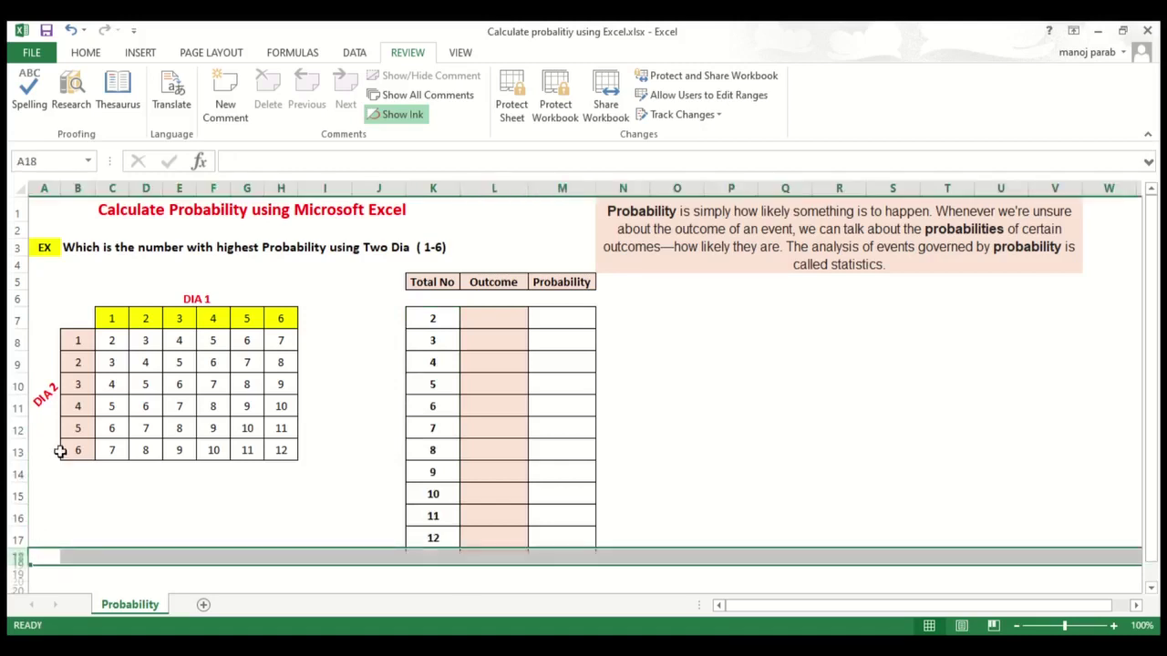
{"action": "left_click_drag", "start_coordinate": [493, 318], "coordinate": [493, 538]}
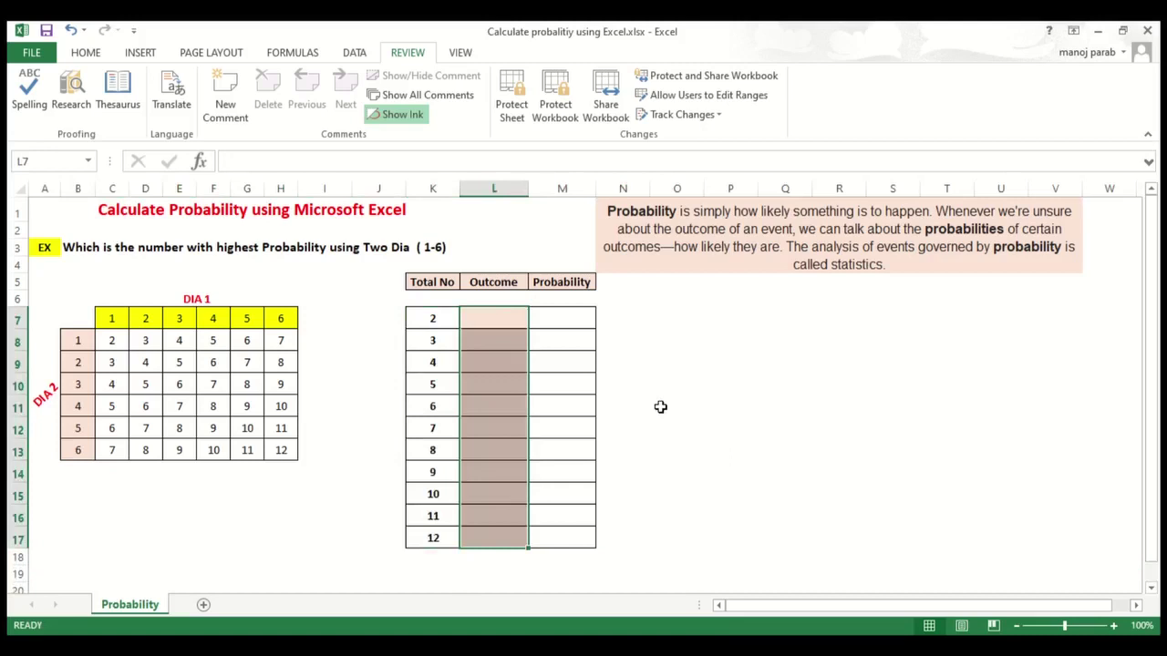
{"action": "left_click", "coordinate": [484, 316]}
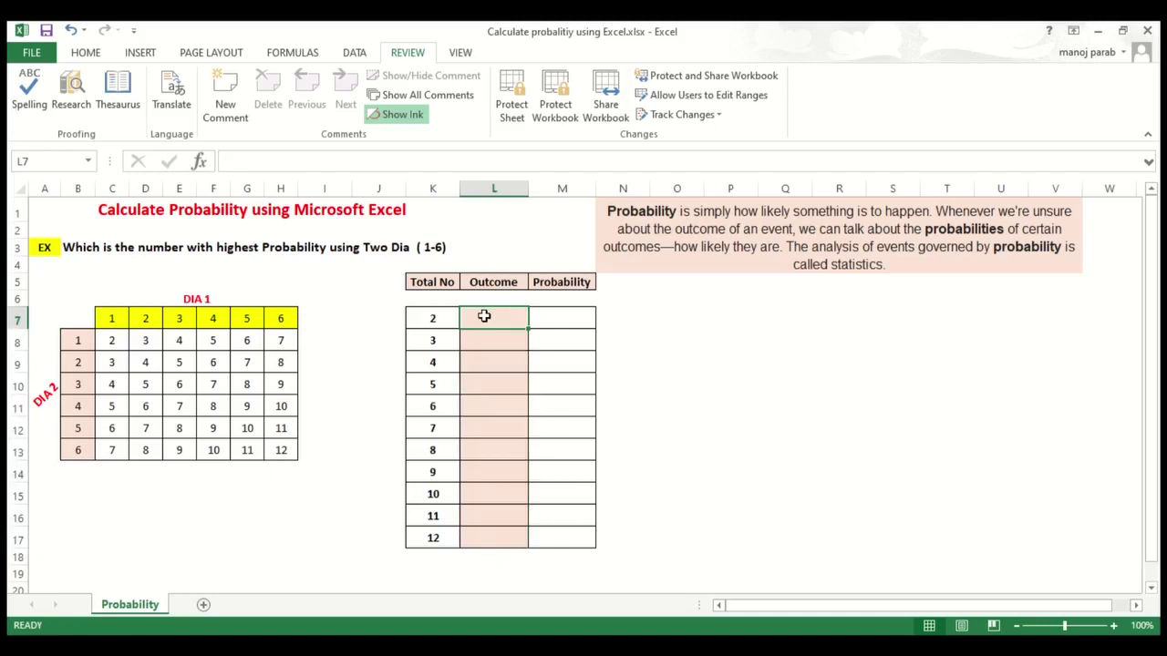
- Start a COUNTIF in L7 over the grid C8:H13 with K7 as the criterion
{"action": "type", "text": "="}
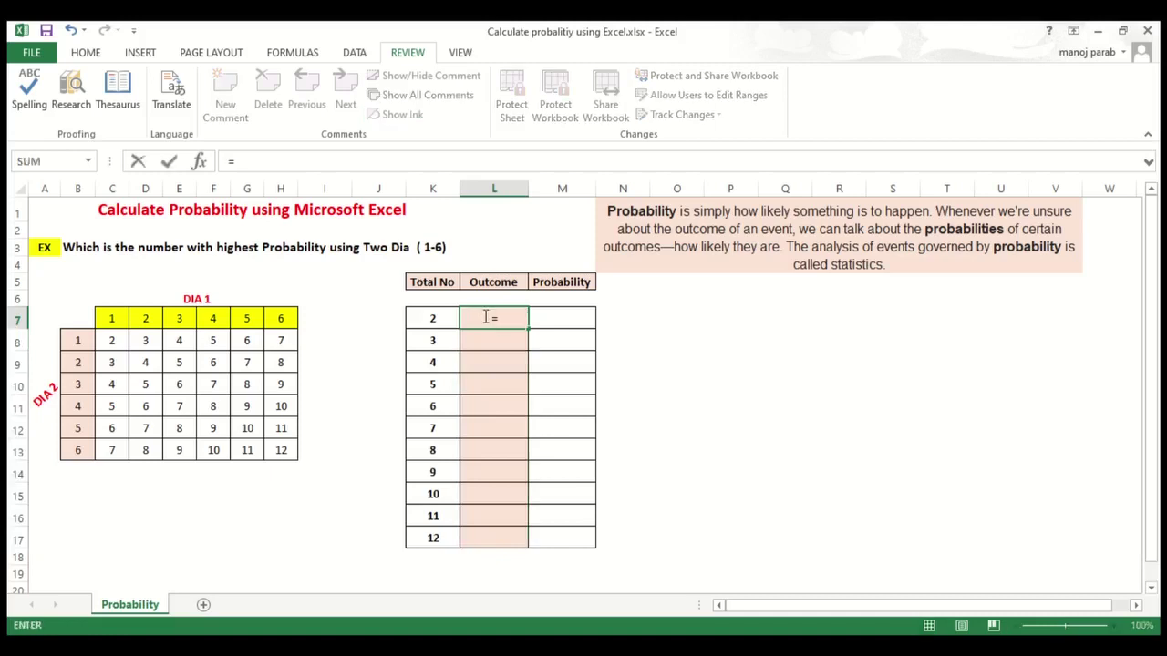
{"action": "type", "text": "con"}
{"action": "key", "text": "BackSpace"}
{"action": "type", "text": "unt"}
{"action": "key", "text": "Tab"}
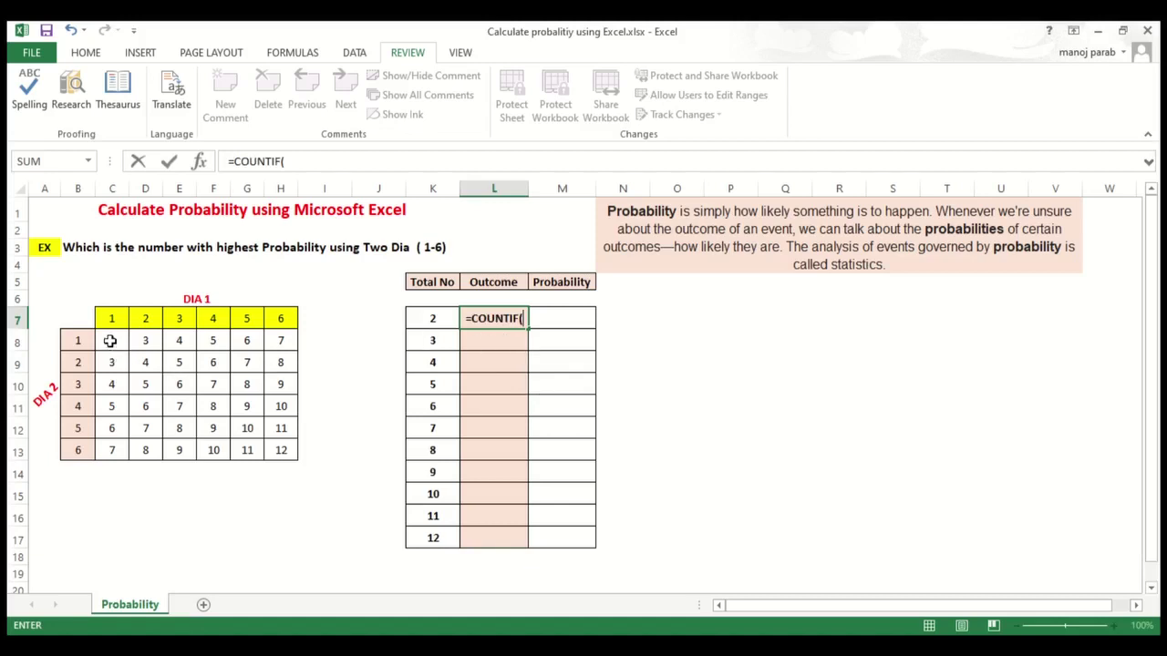
{"action": "left_click_drag", "start_coordinate": [109, 340], "coordinate": [282, 445]}
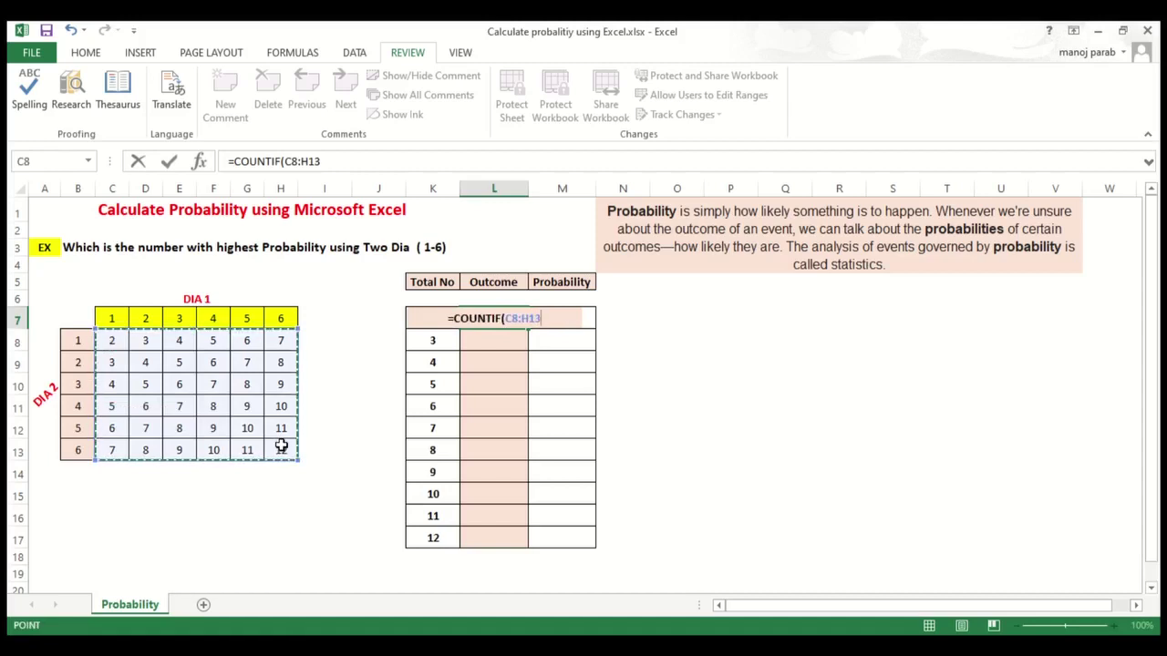
{"action": "type", "text": ","}
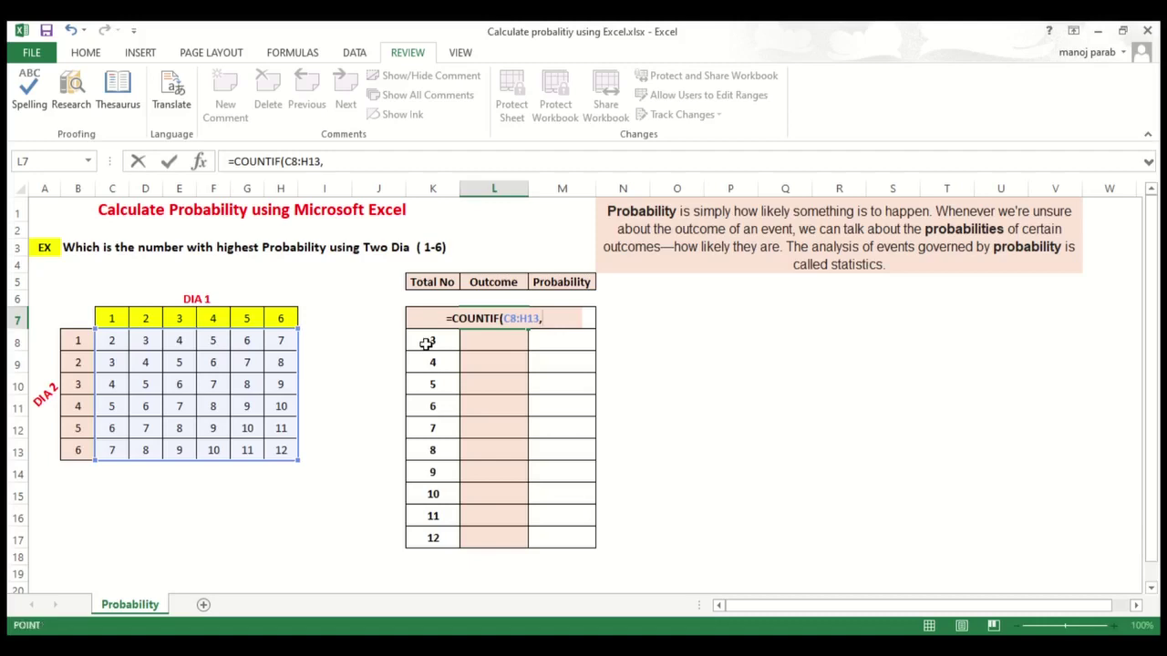
{"action": "left_click", "coordinate": [427, 343]}
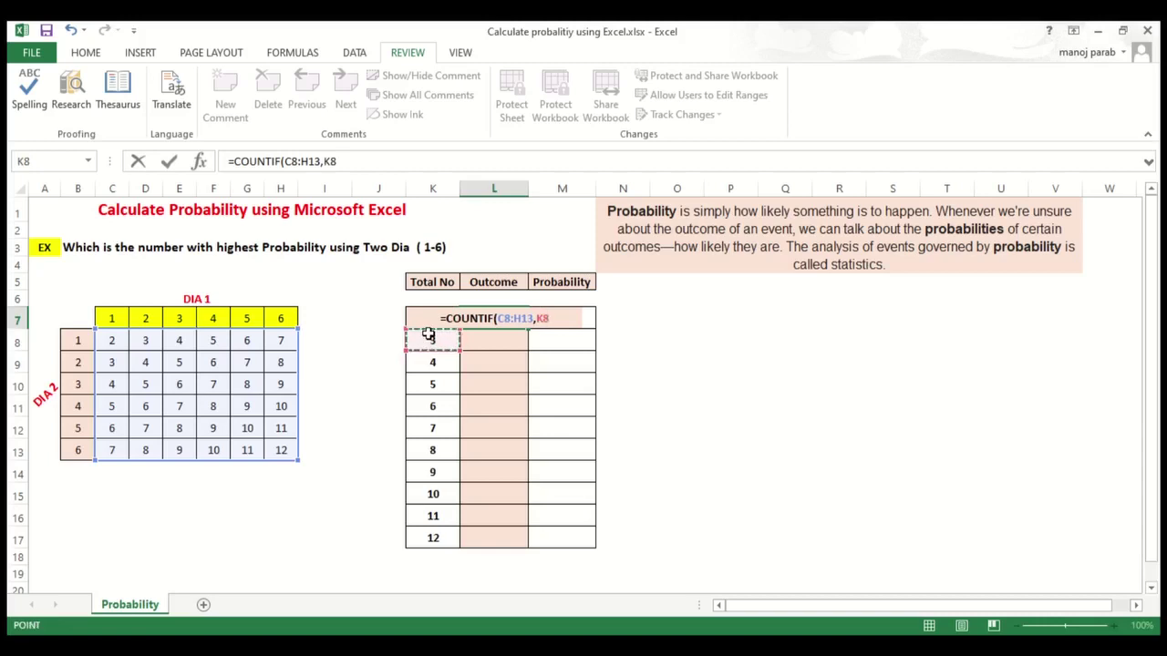
{"action": "key", "text": "Up"}
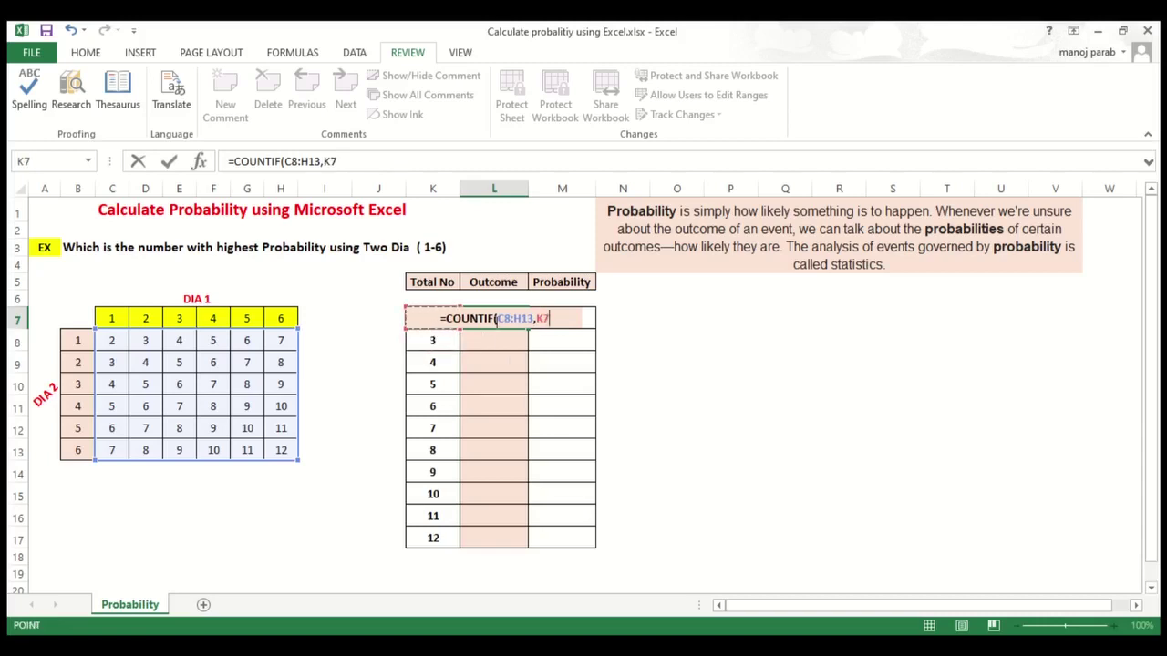
- Make the grid references absolute as $C$8:$H$13 and commit the formula, returning 1
{"action": "left_click", "coordinate": [504, 318]}
{"action": "key", "text": "F4"}
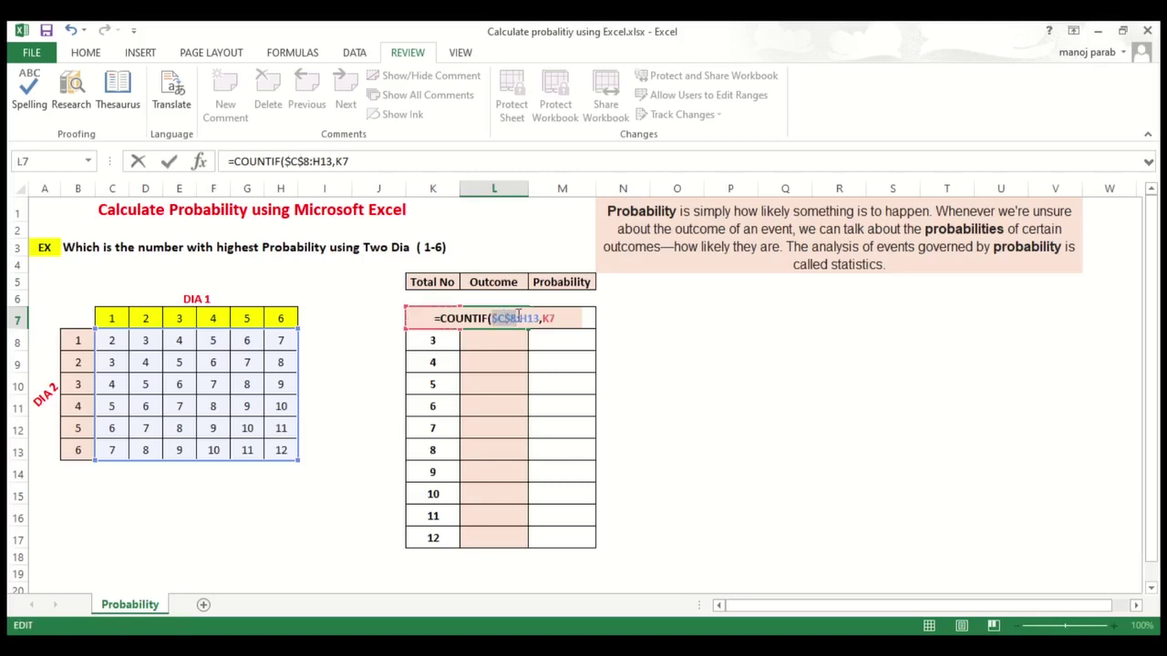
{"action": "left_click", "coordinate": [531, 318]}
{"action": "key", "text": "F4"}
{"action": "left_click", "coordinate": [554, 319]}
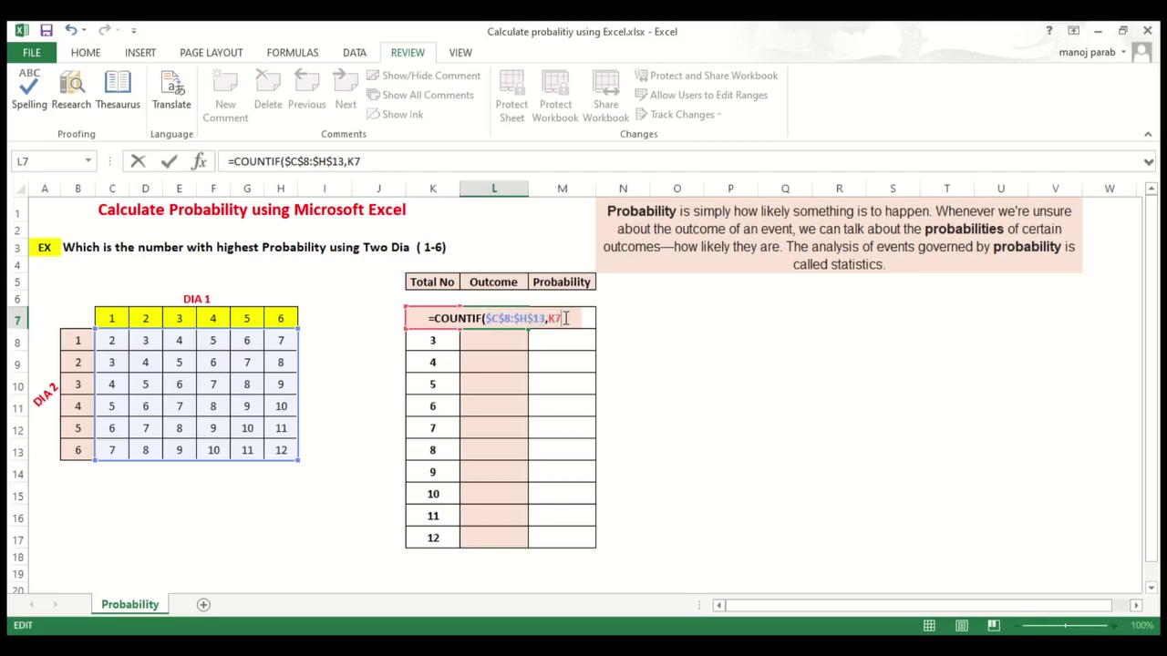
{"action": "key", "text": "Return"}
{"action": "left_click", "coordinate": [504, 316]}
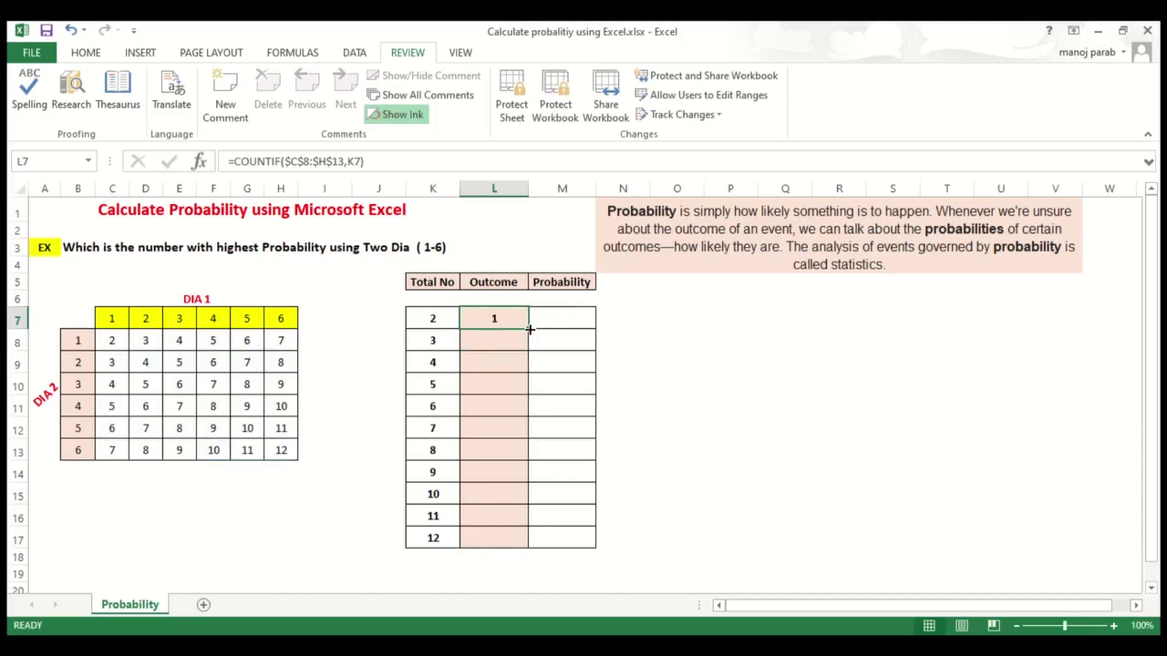
- Copy L7's COUNTIF down to L17, giving counts 1,2,3,4,5,6,5,4,3,2,1 for totals 2–12
{"action": "left_click_drag", "start_coordinate": [529, 329], "coordinate": [513, 545]}
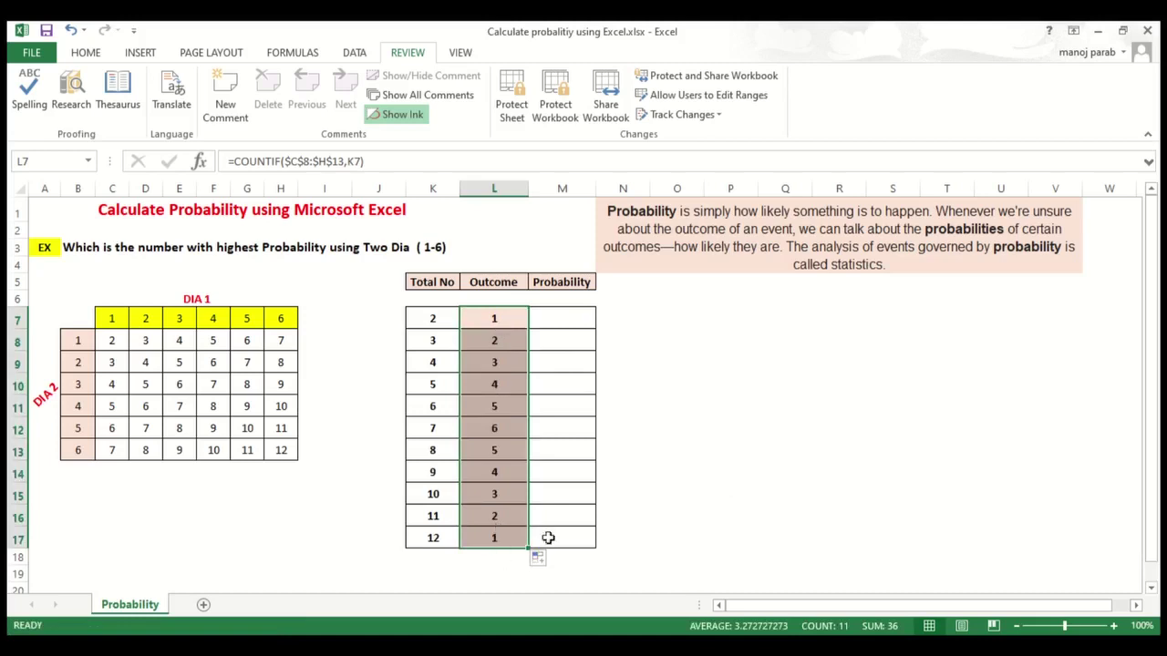
{"action": "left_click", "coordinate": [729, 405]}
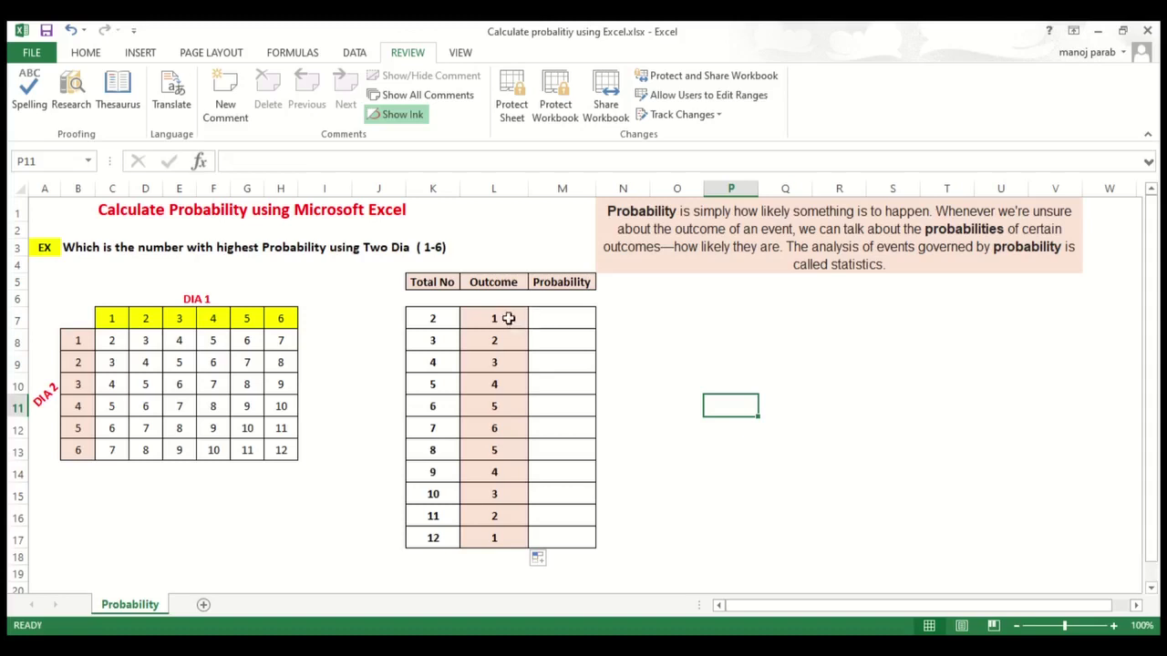
{"action": "left_click_drag", "start_coordinate": [508, 318], "coordinate": [497, 536]}
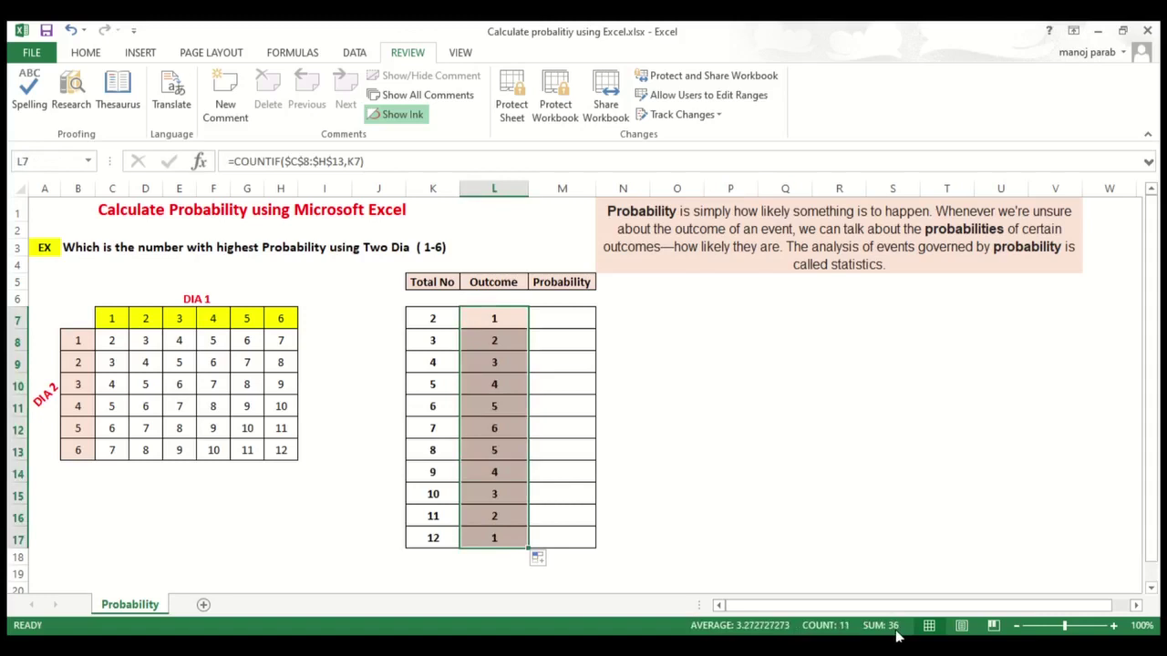
- Enter =L7/36 in M7, giving 0.02777778 for a total of 2
{"action": "left_click", "coordinate": [571, 322]}
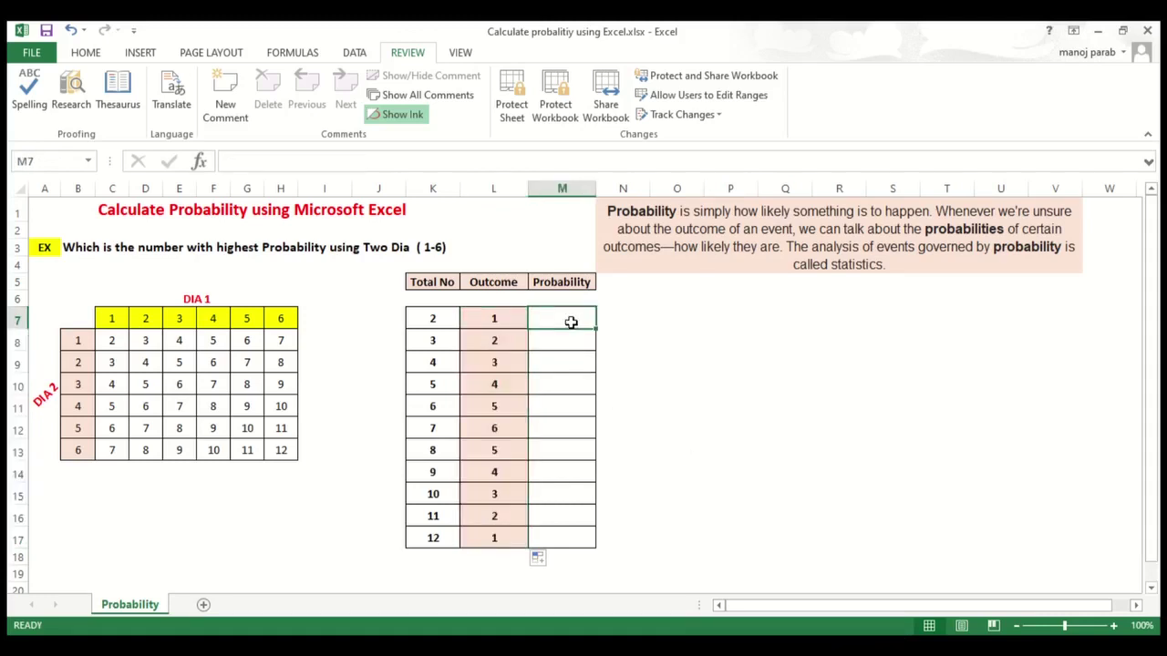
{"action": "type", "text": "="}
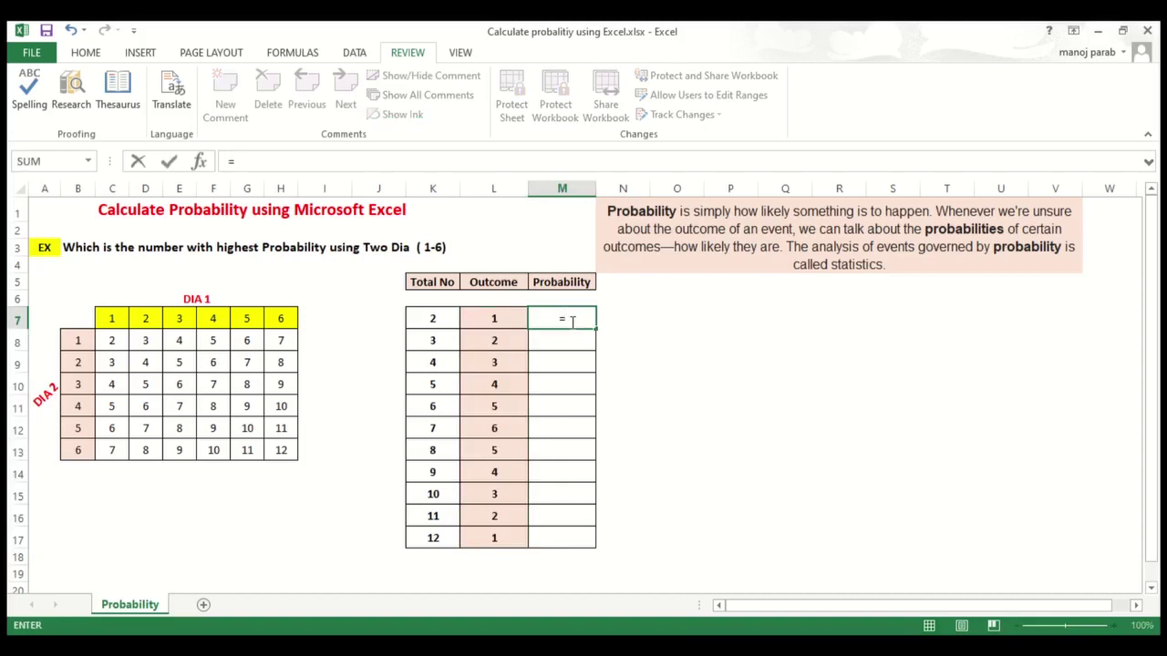
{"action": "type", "text": "1"}
{"action": "key", "text": "BackSpace"}
{"action": "left_click", "coordinate": [492, 320]}
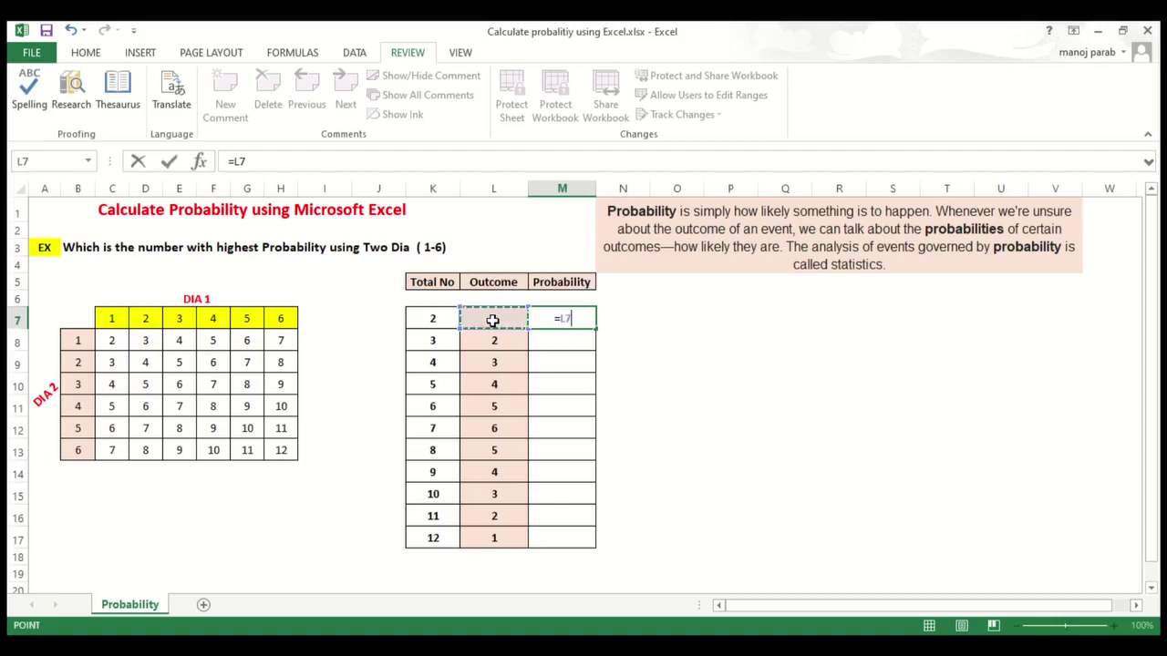
{"action": "type", "text": "/"}
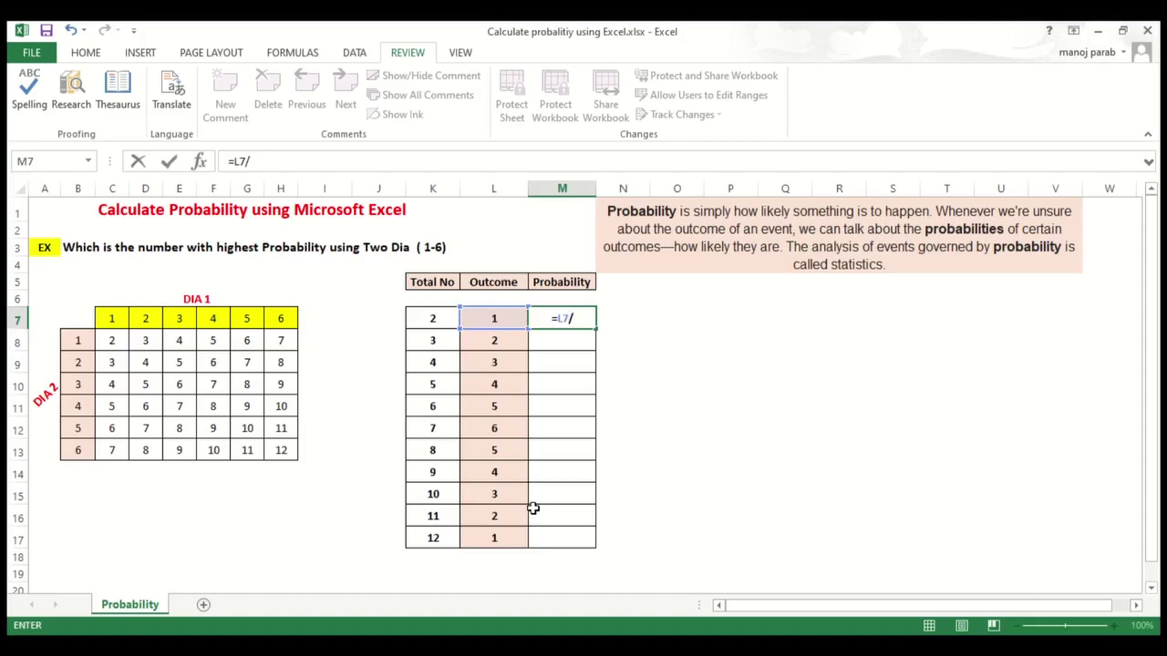
{"action": "type", "text": "36"}
{"action": "key", "text": "Return"}
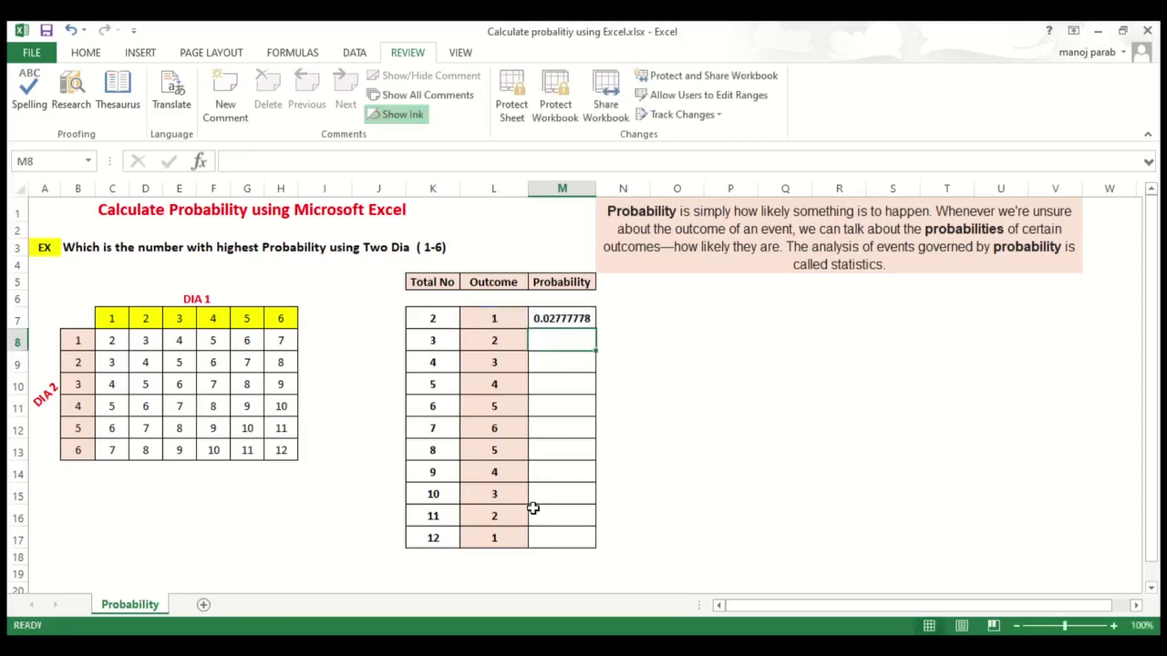
{"action": "left_click", "coordinate": [562, 317]}
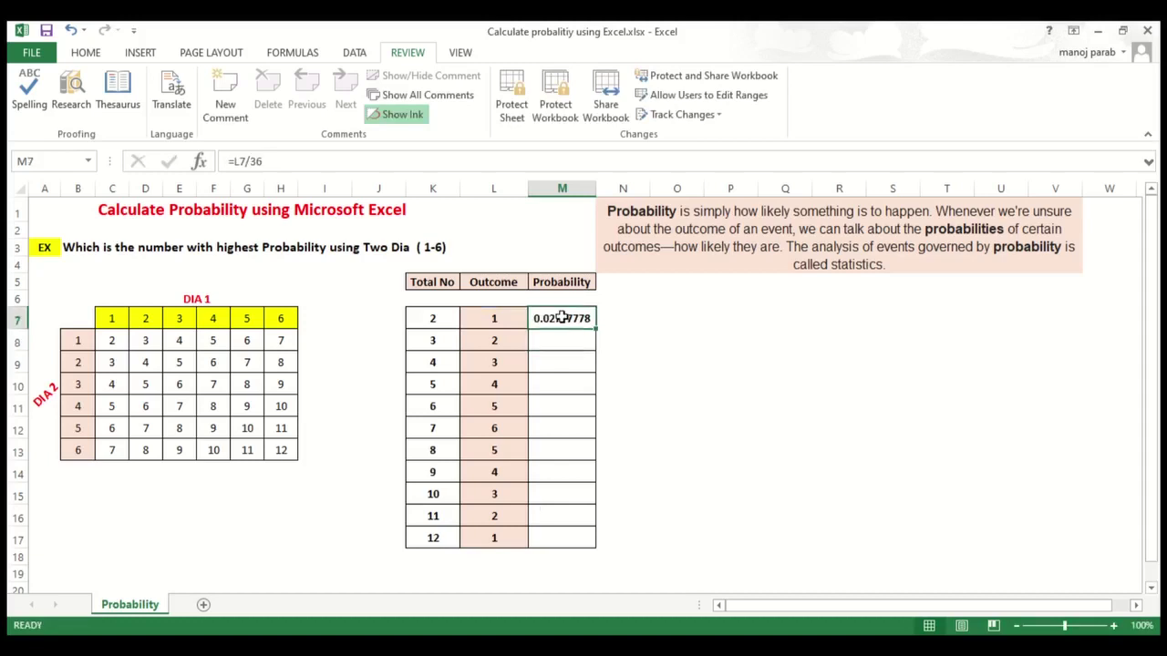
- Format M7 in Percent Style with one decimal place so it shows 2.8%
{"action": "left_click", "coordinate": [85, 53]}
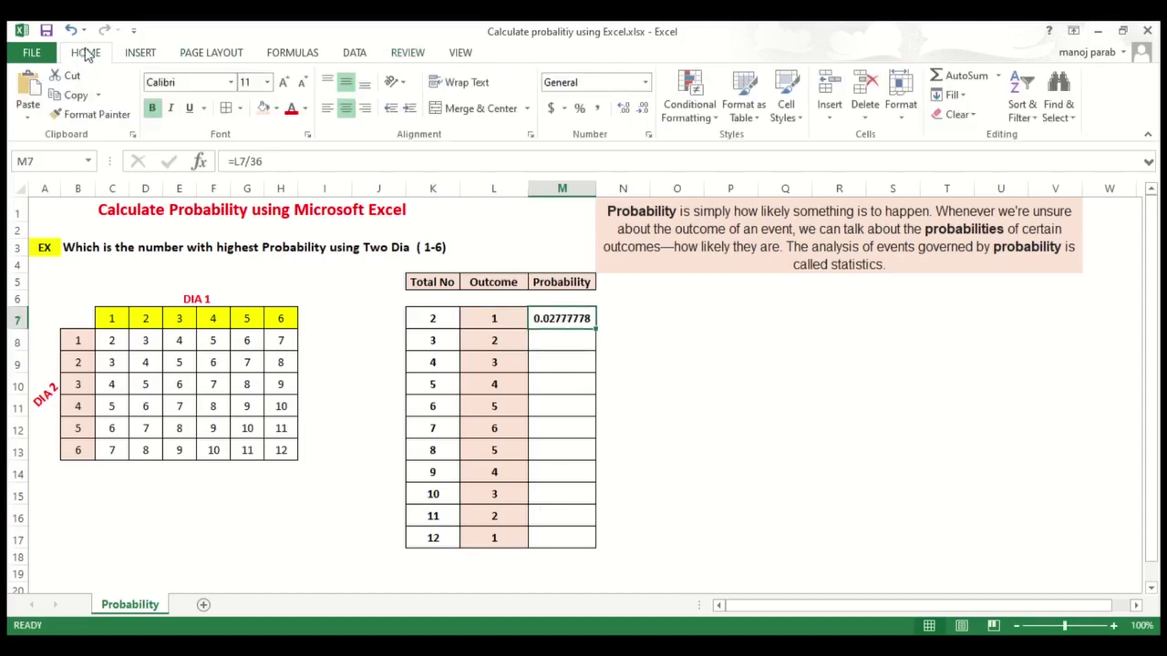
{"action": "left_click", "coordinate": [627, 109]}
{"action": "left_click", "coordinate": [627, 108]}
{"action": "left_click", "coordinate": [644, 109]}
{"action": "left_click", "coordinate": [645, 108]}
{"action": "left_click", "coordinate": [644, 108]}
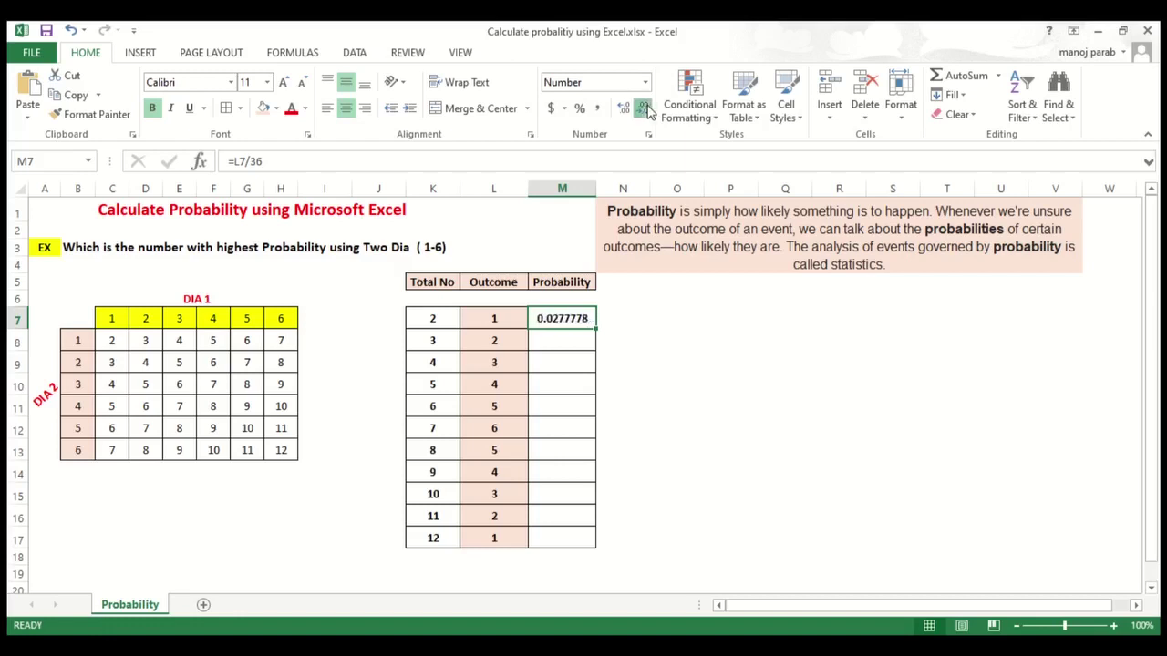
{"action": "left_click", "coordinate": [644, 108]}
{"action": "left_click", "coordinate": [644, 109]}
{"action": "left_click", "coordinate": [645, 108]}
{"action": "left_click", "coordinate": [645, 109]}
{"action": "left_click", "coordinate": [644, 109]}
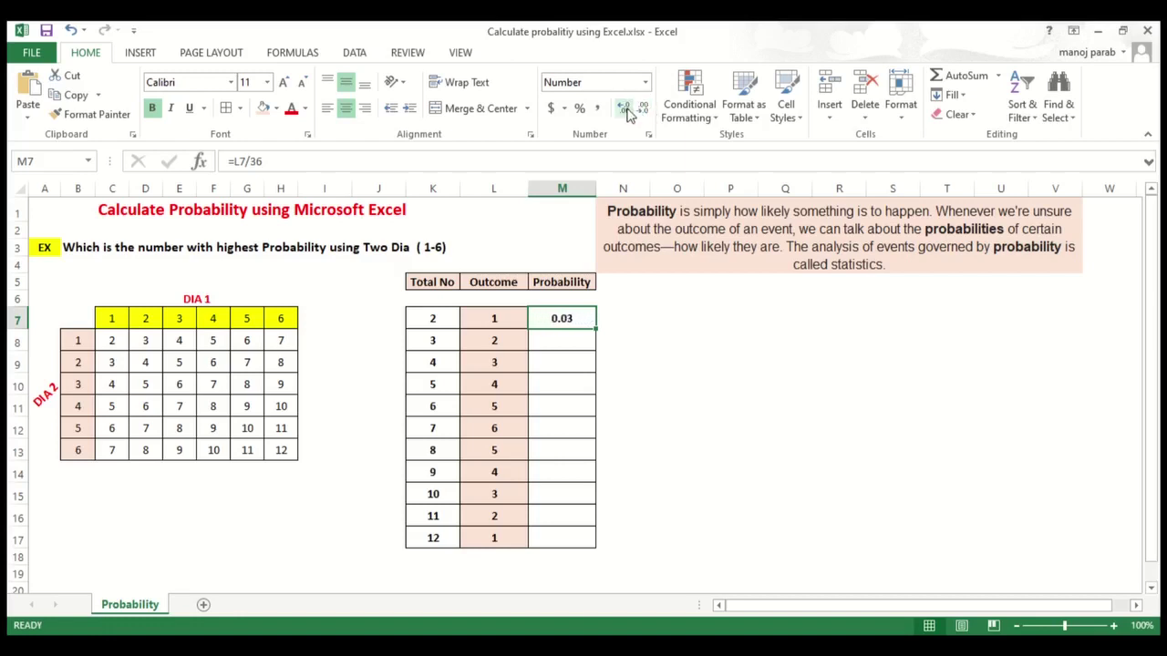
{"action": "left_click", "coordinate": [623, 109]}
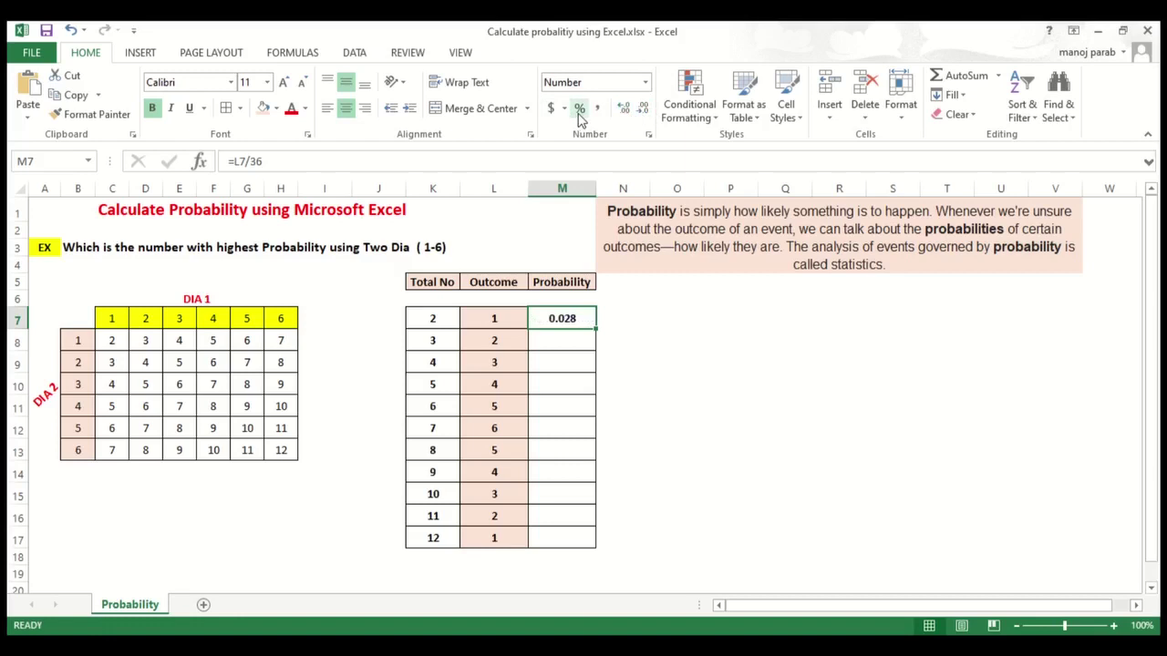
{"action": "left_click", "coordinate": [579, 108]}
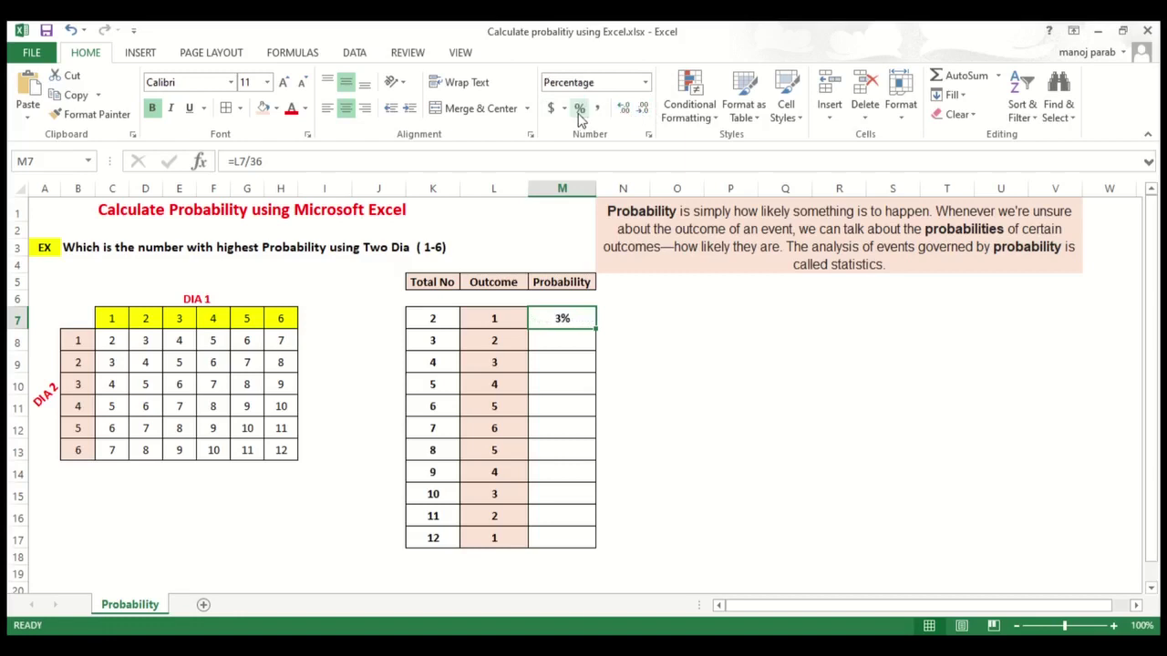
{"action": "left_click", "coordinate": [624, 109]}
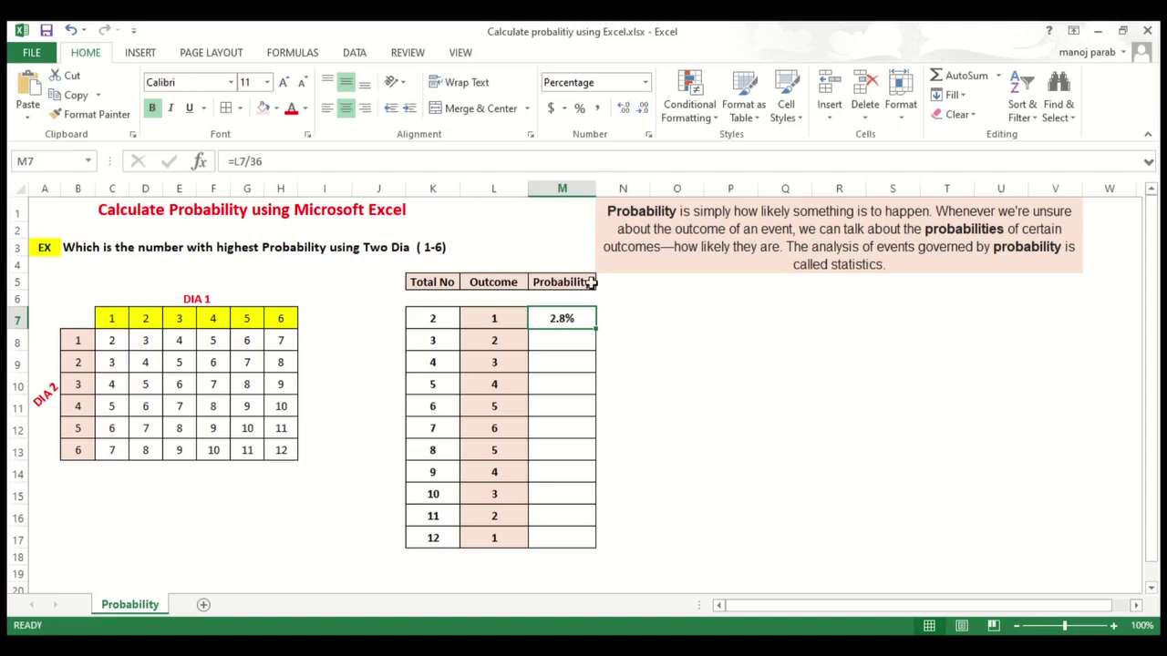
- Copy M7's probability formula down to M17, peaking at 16.7% for total 7
{"action": "left_click_drag", "start_coordinate": [594, 329], "coordinate": [598, 547]}
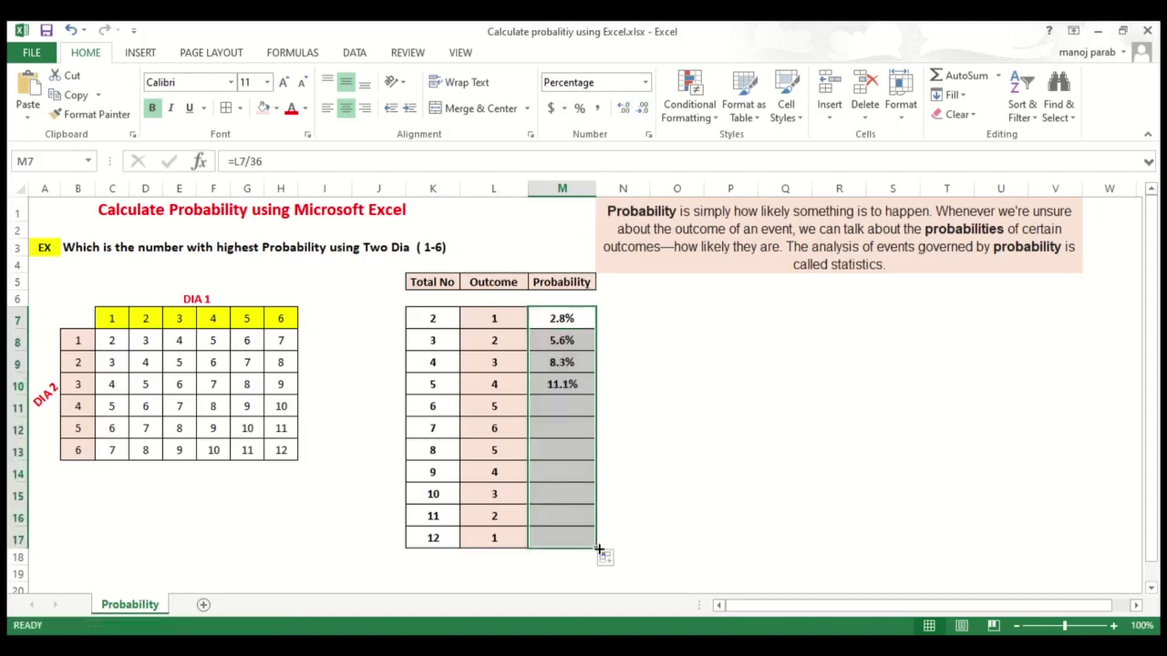
{"action": "left_click", "coordinate": [754, 500]}
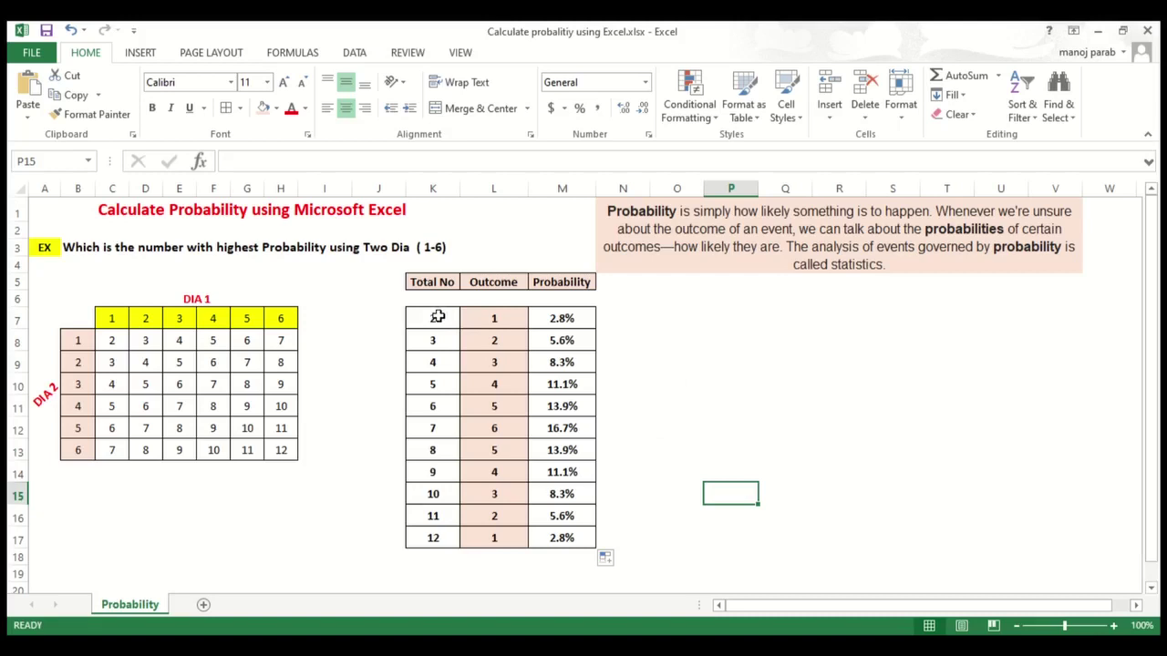
- Select the totals K7:K17 together with the probabilities M7:M17 and go to INSERT
{"action": "left_click", "coordinate": [715, 384]}
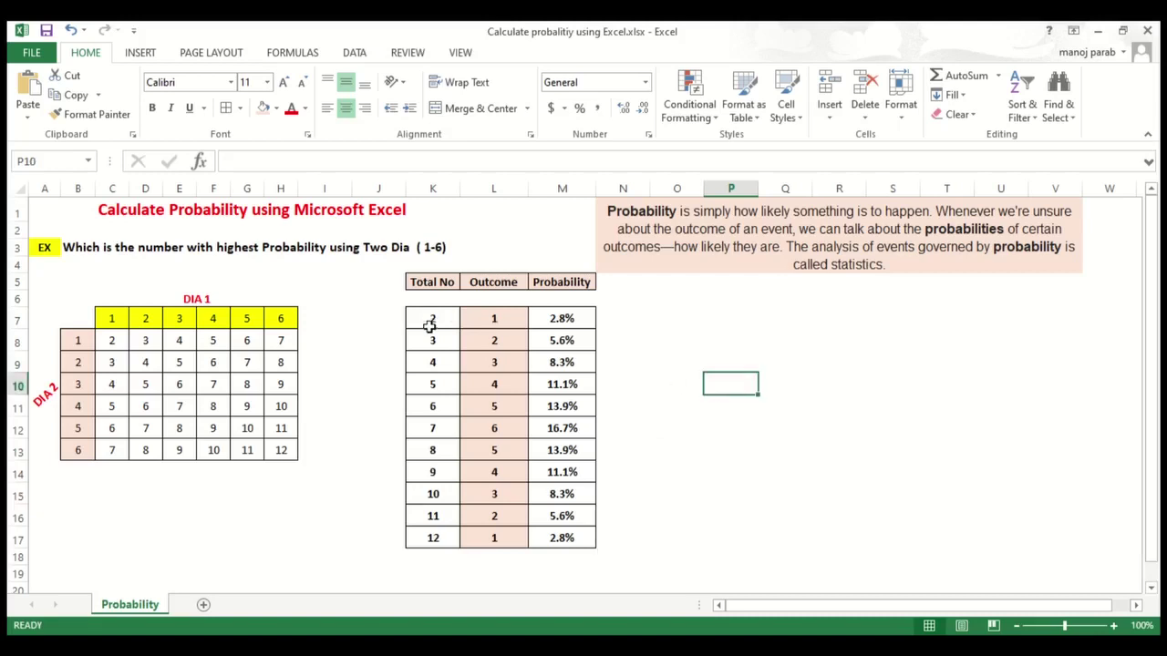
{"action": "left_click_drag", "start_coordinate": [431, 317], "coordinate": [431, 538]}
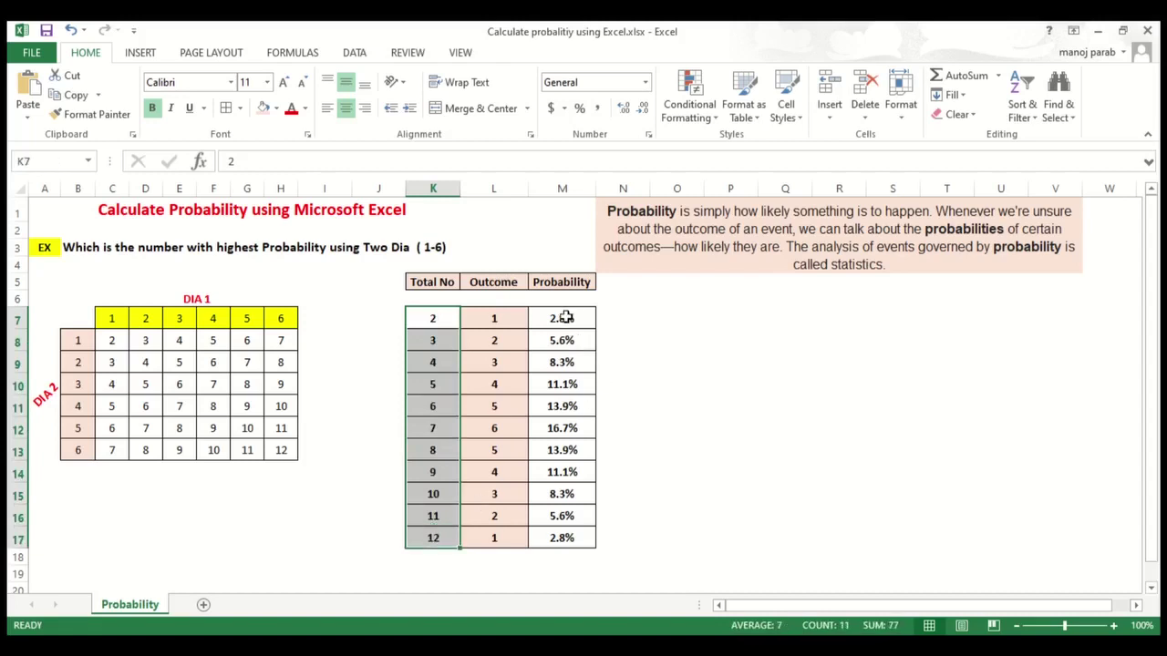
{"action": "left_click_drag", "start_coordinate": [565, 317], "coordinate": [577, 536]}
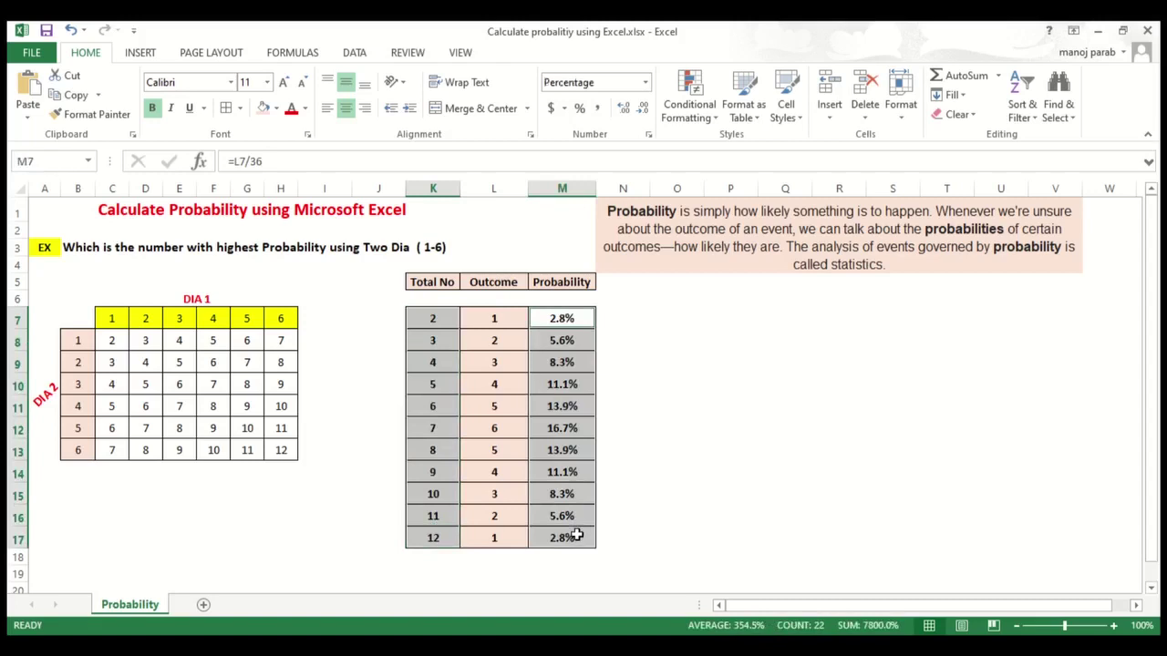
{"action": "left_click", "coordinate": [154, 58]}
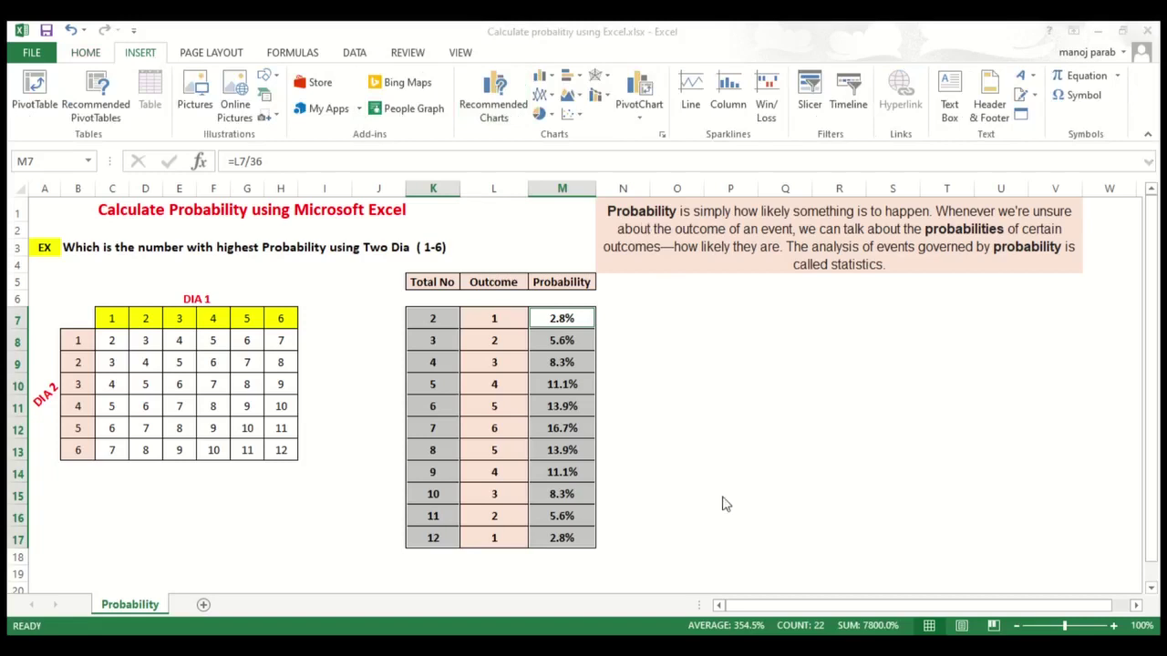
- Insert a column chart with Alt+F1, place it beside the table and delete its title
{"action": "key", "text": "alt+F1"}
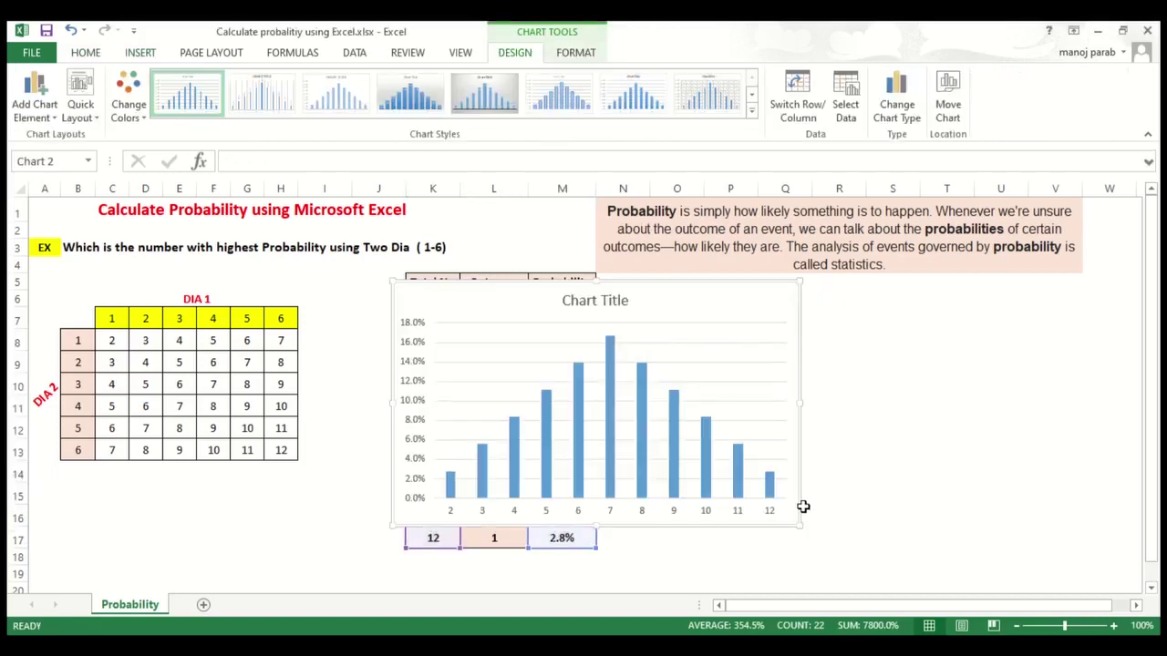
{"action": "left_click_drag", "start_coordinate": [789, 447], "coordinate": [1033, 471]}
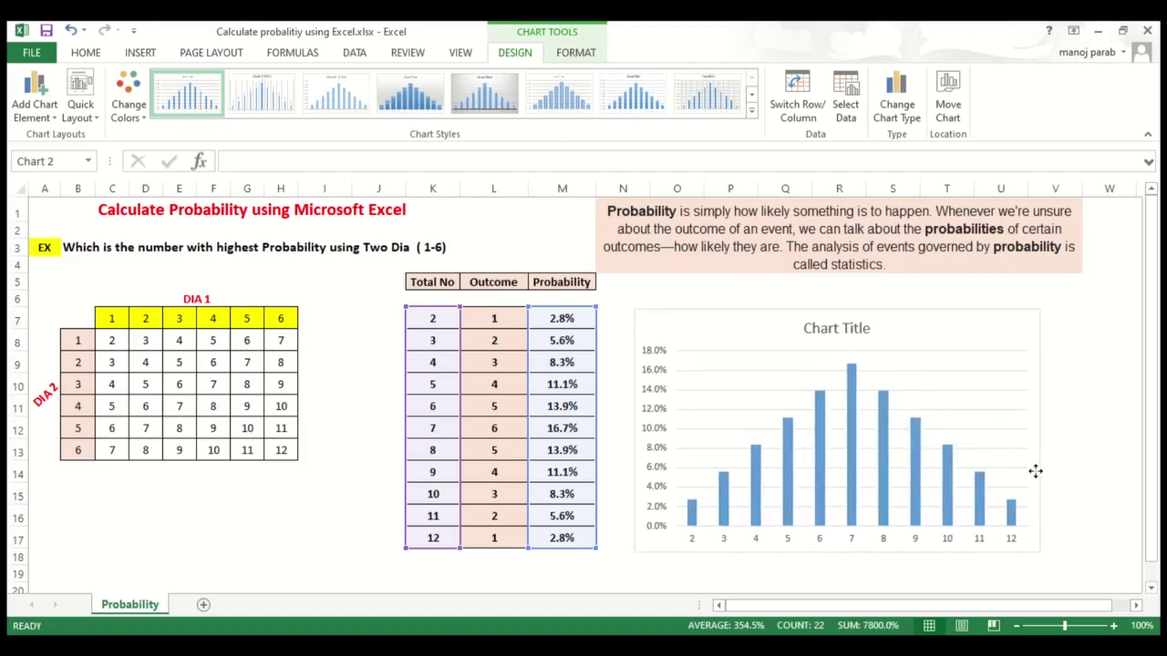
{"action": "left_click", "coordinate": [855, 332]}
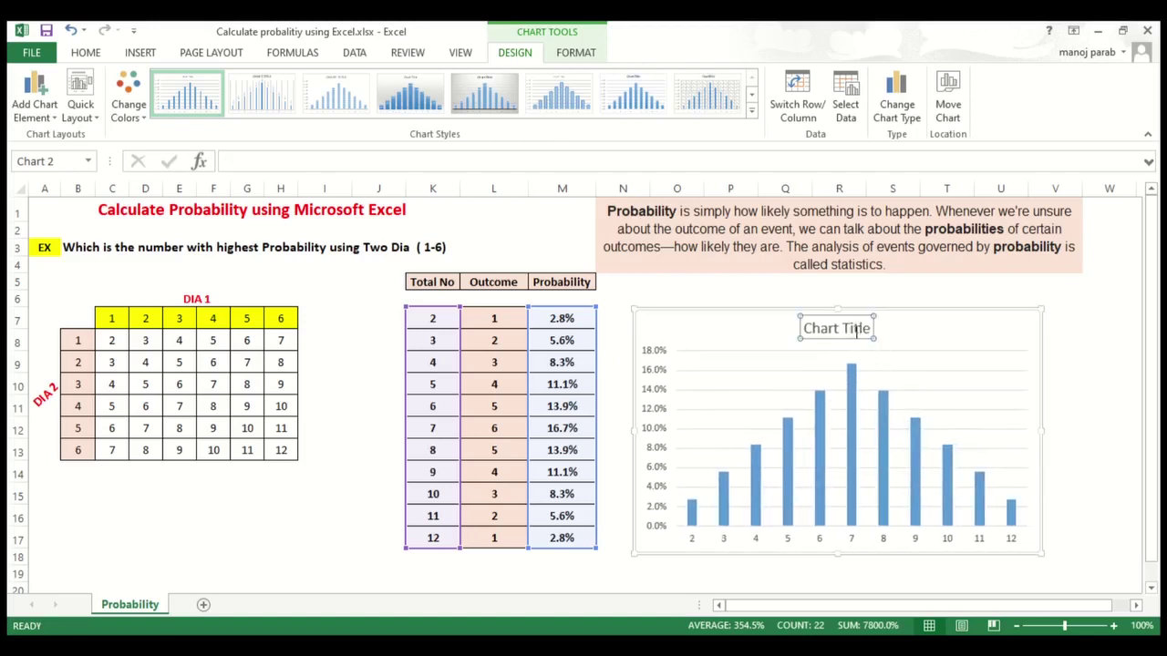
{"action": "key", "text": "Delete"}
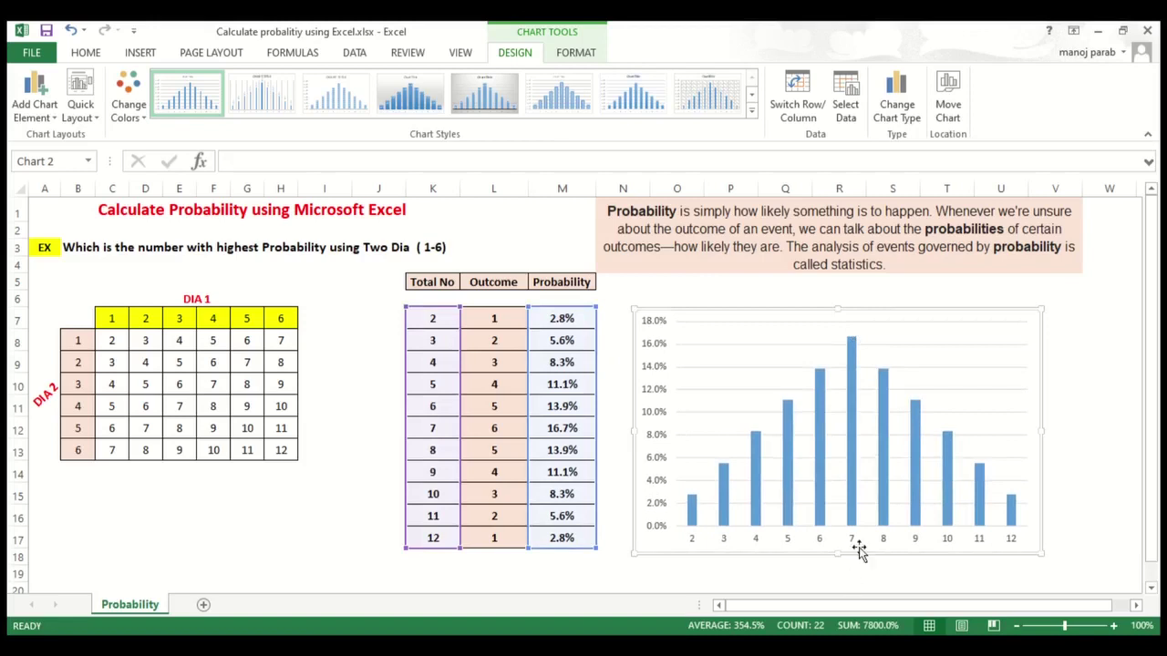